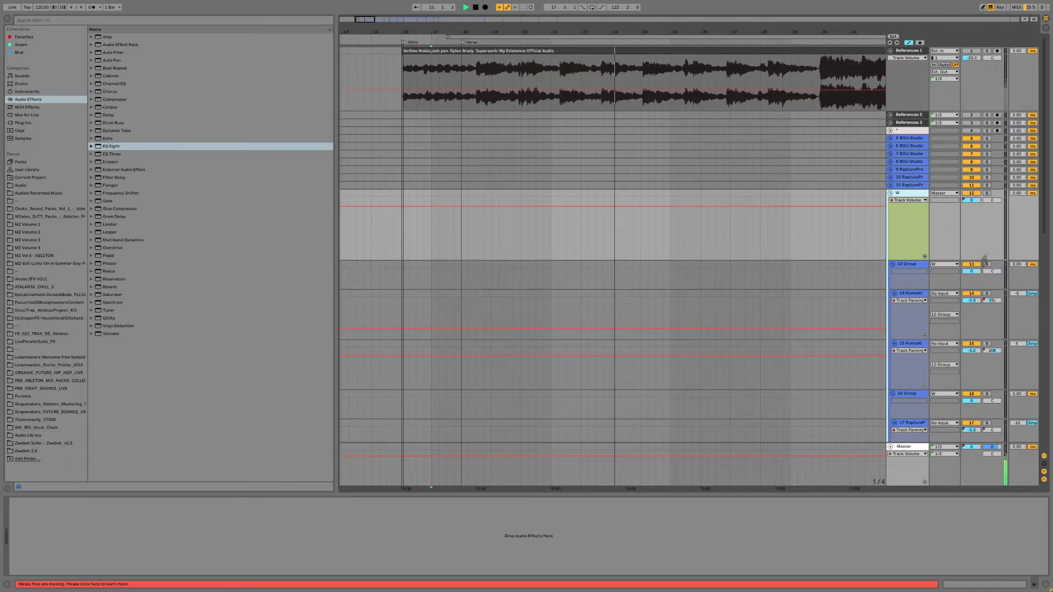
Zoom the arrangement out to show the whole song, and open the ROLI Studio Player and PhoenixVerb on track 7.
drag(365, 21, 381, 4)
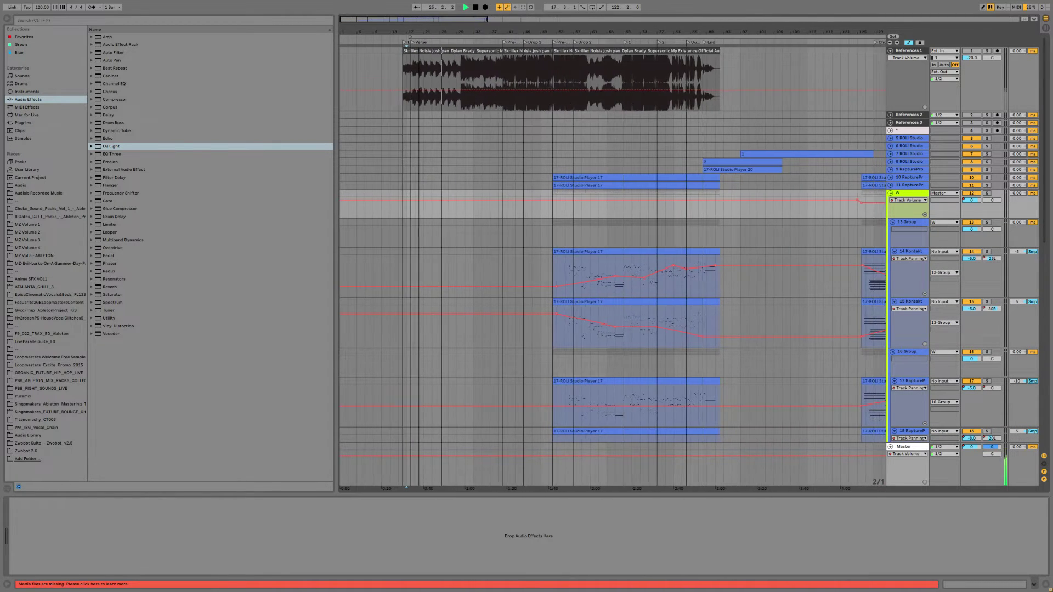
click(920, 154)
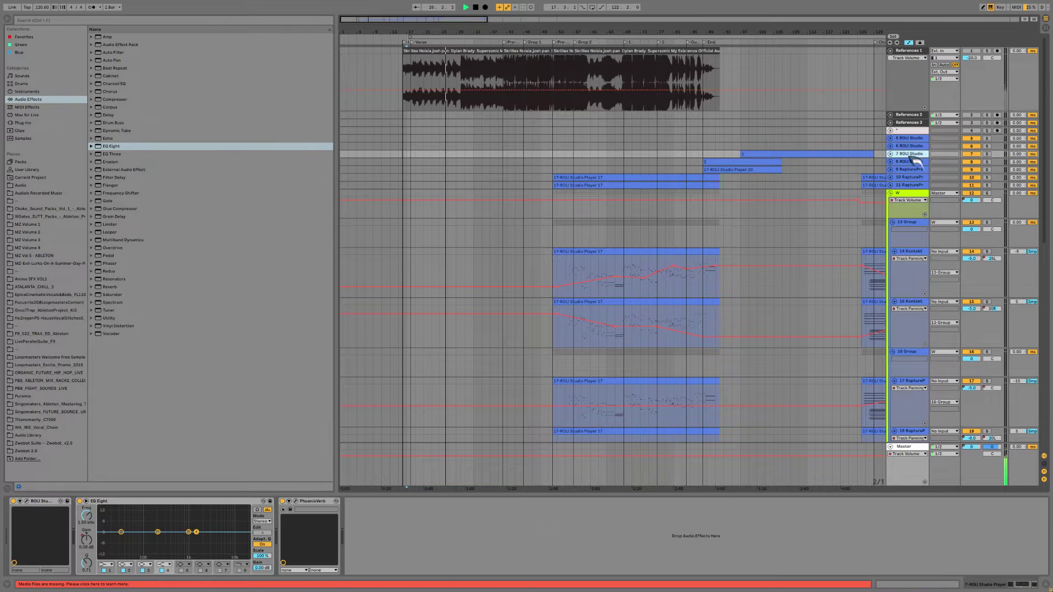
click(29, 502)
click(296, 501)
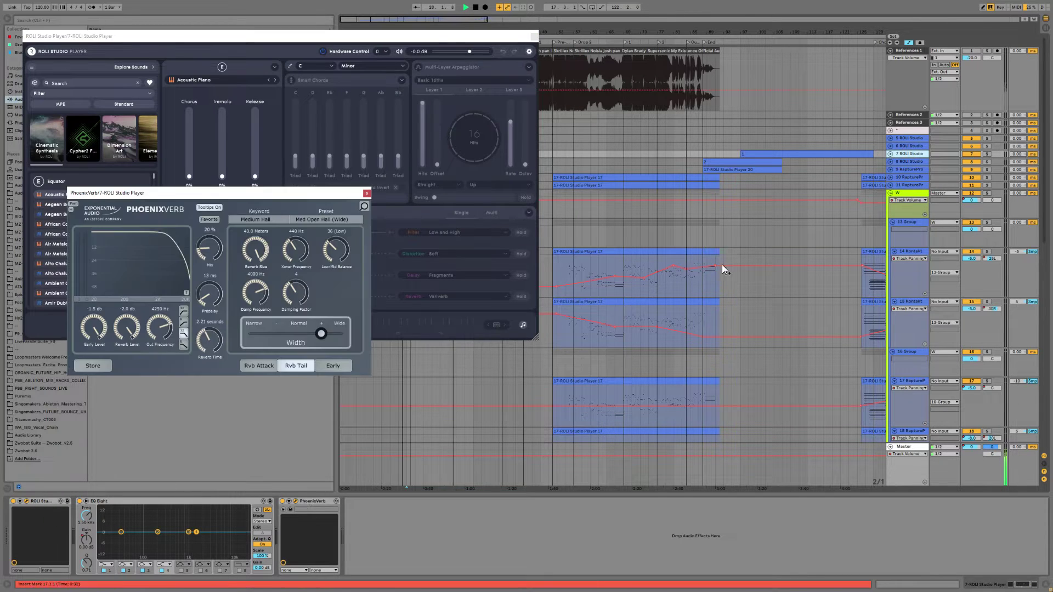
Inspect track 8's ROLI Studio Player, and open RapturePro and PhoenixVerb on track 9.
click(902, 163)
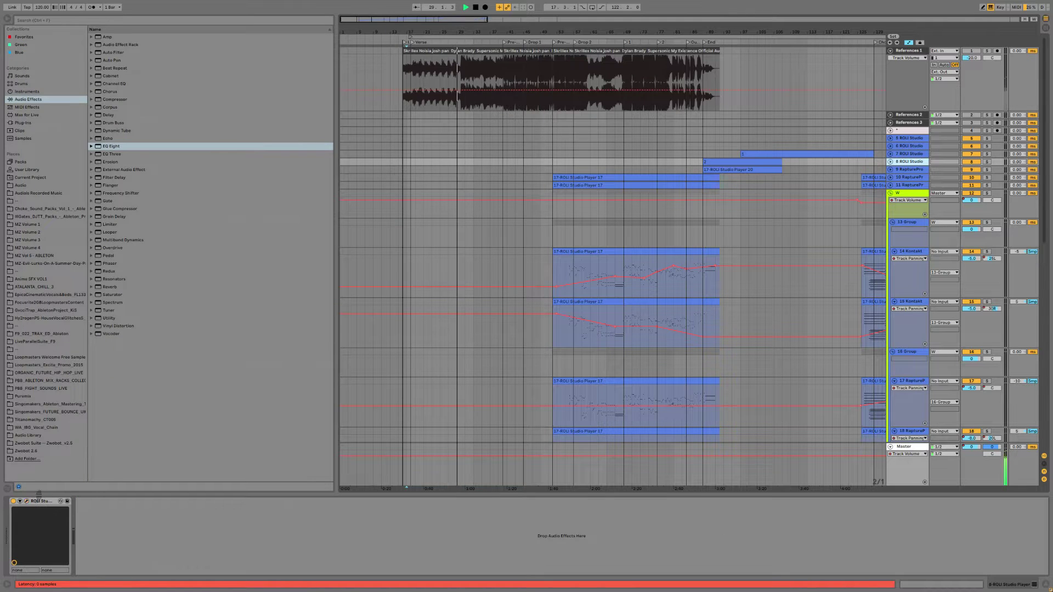
click(27, 501)
click(918, 173)
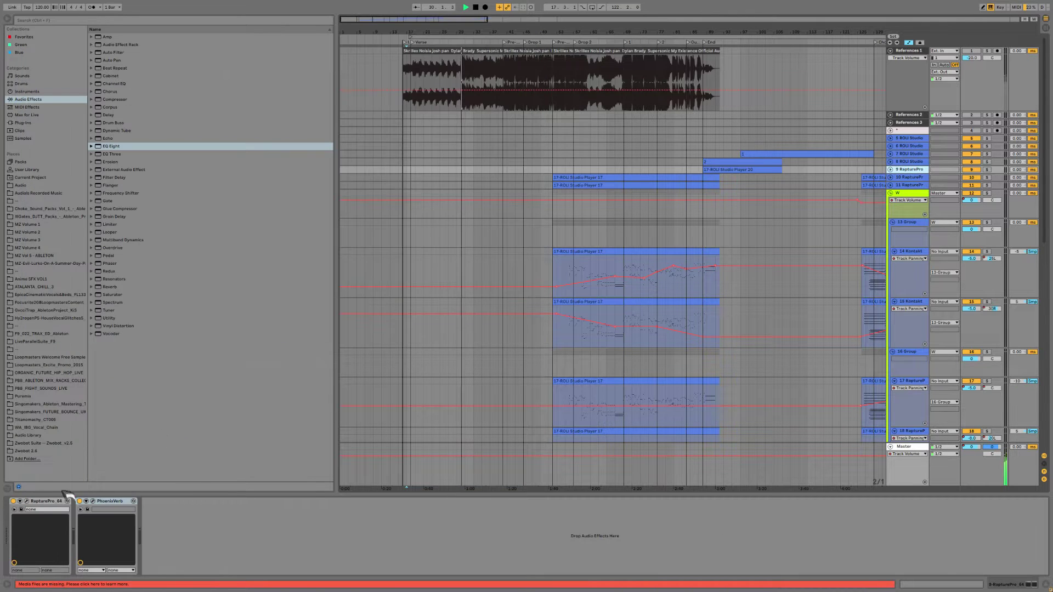
click(26, 501)
click(93, 502)
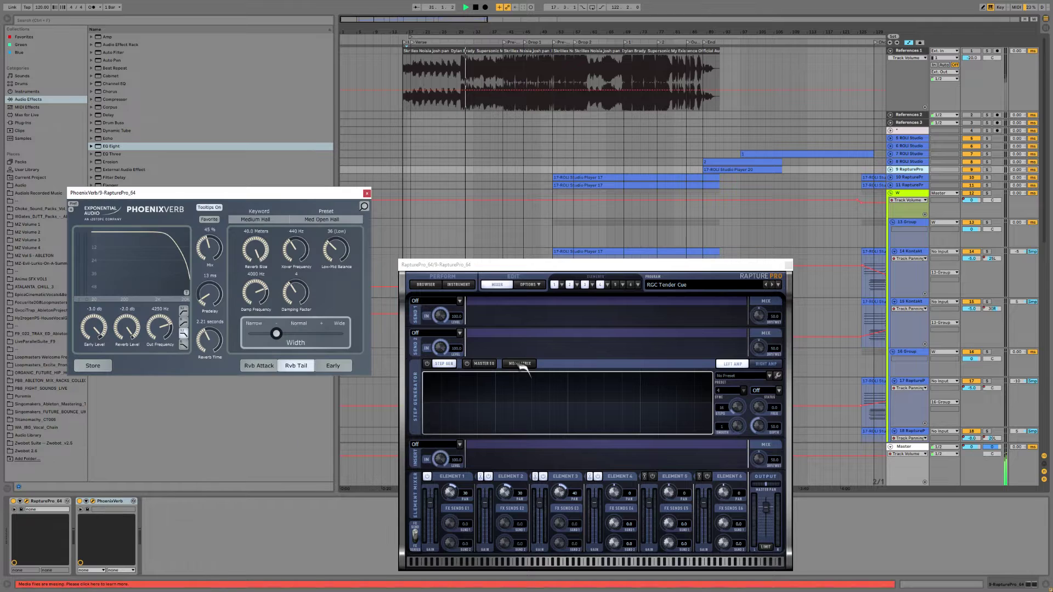
Inspect the RapturePro and PhoenixVerb settings on track 10, and close both plugin windows.
click(905, 178)
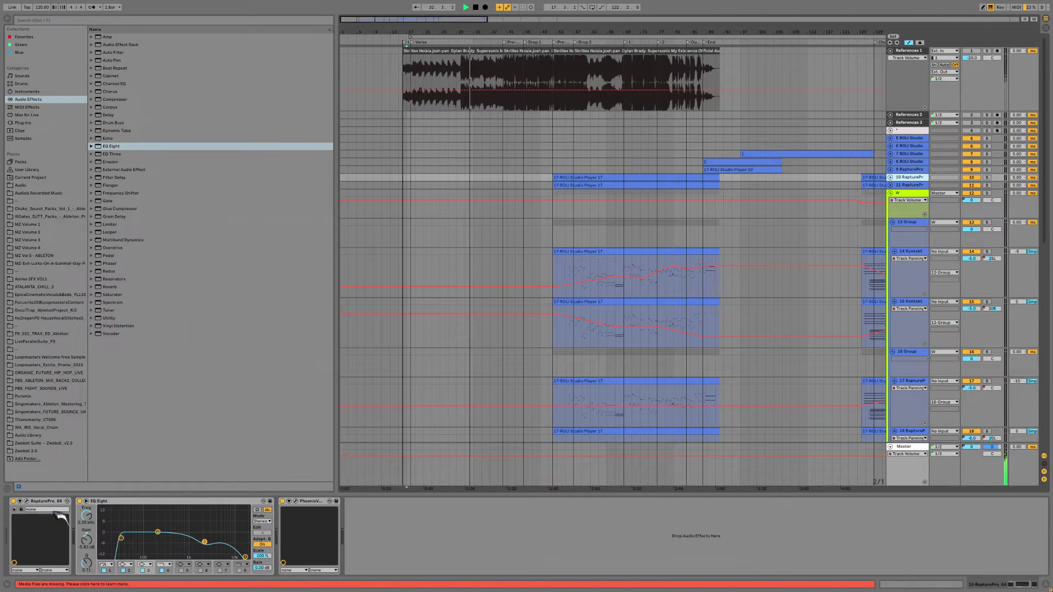
click(26, 501)
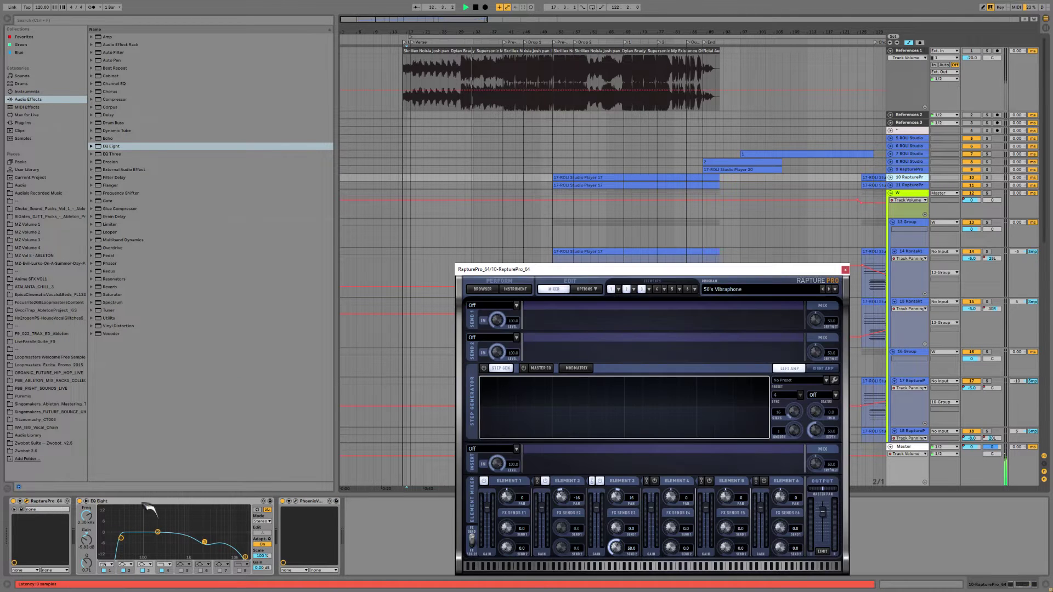
click(296, 501)
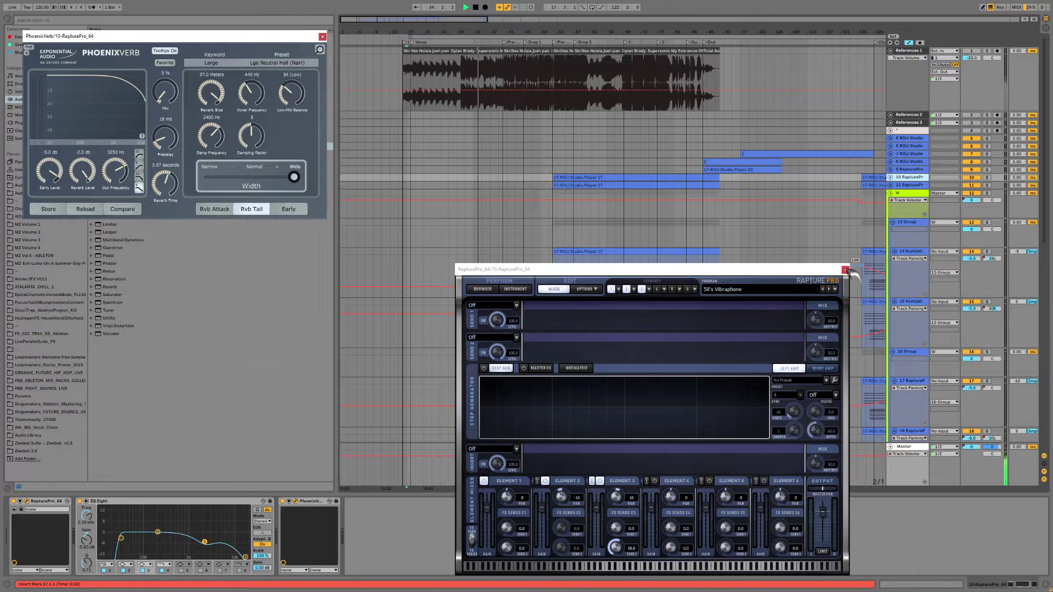
click(845, 269)
click(322, 36)
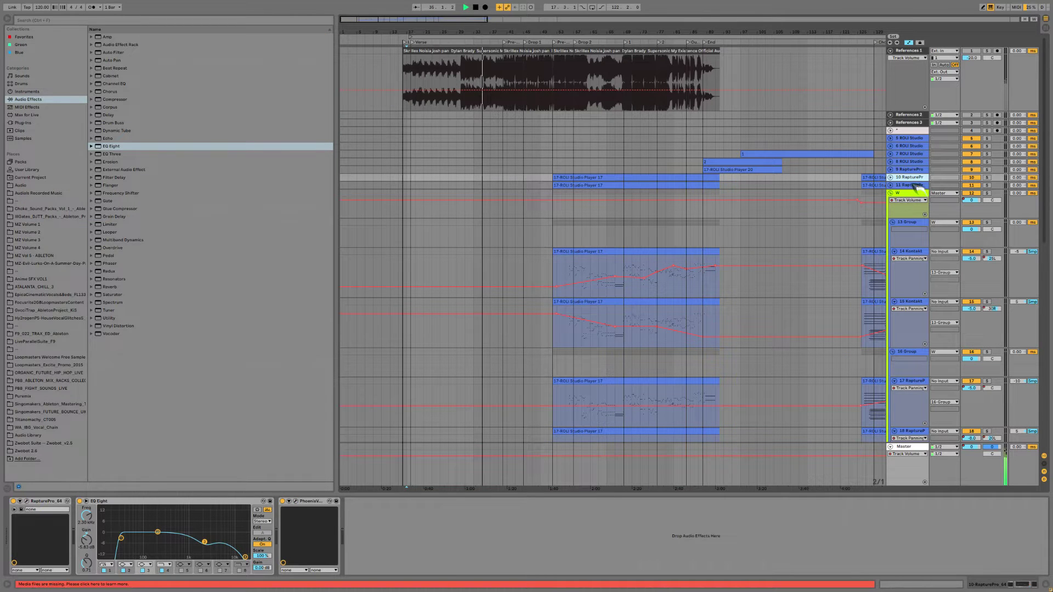
Inspect the RapturePro and PhoenixVerb settings on track 11, and close both plugin windows.
key(Down)
click(26, 501)
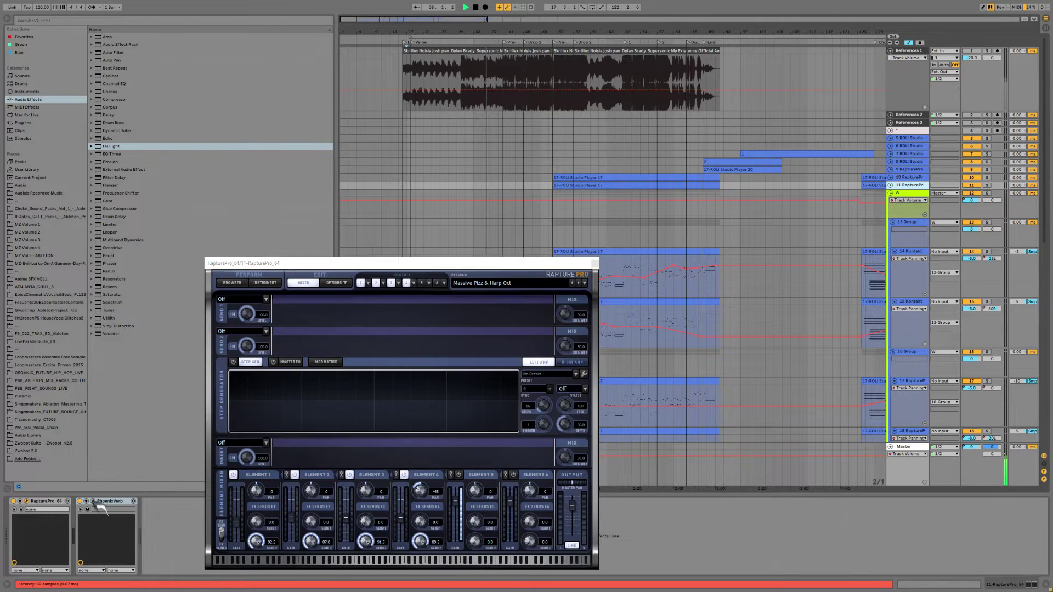
click(94, 501)
click(595, 264)
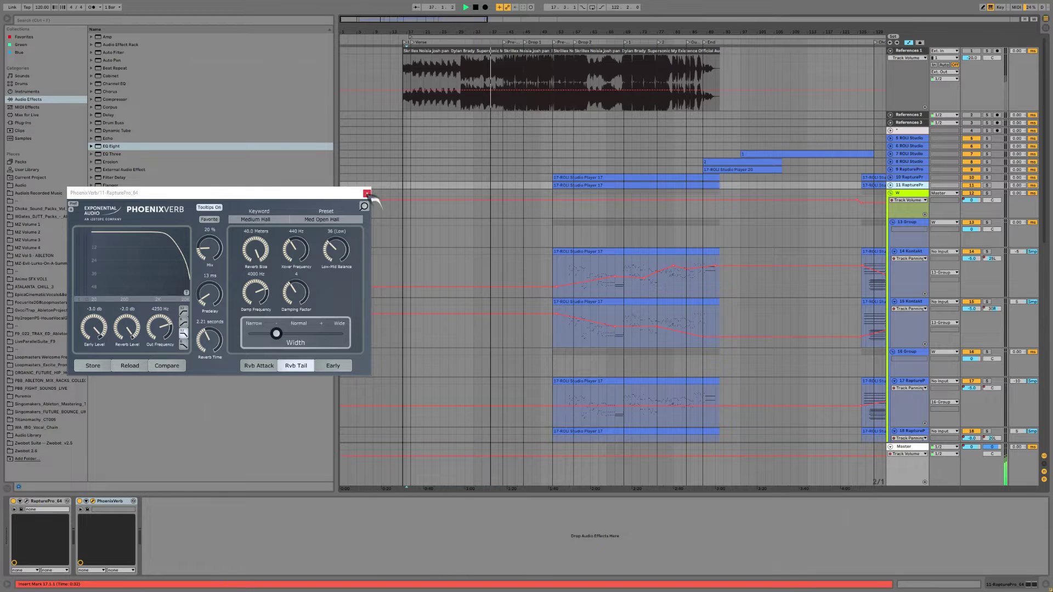
click(366, 193)
Inspect the Kontakt string instruments on tracks 14 and 15 inside the W group.
click(914, 224)
click(915, 251)
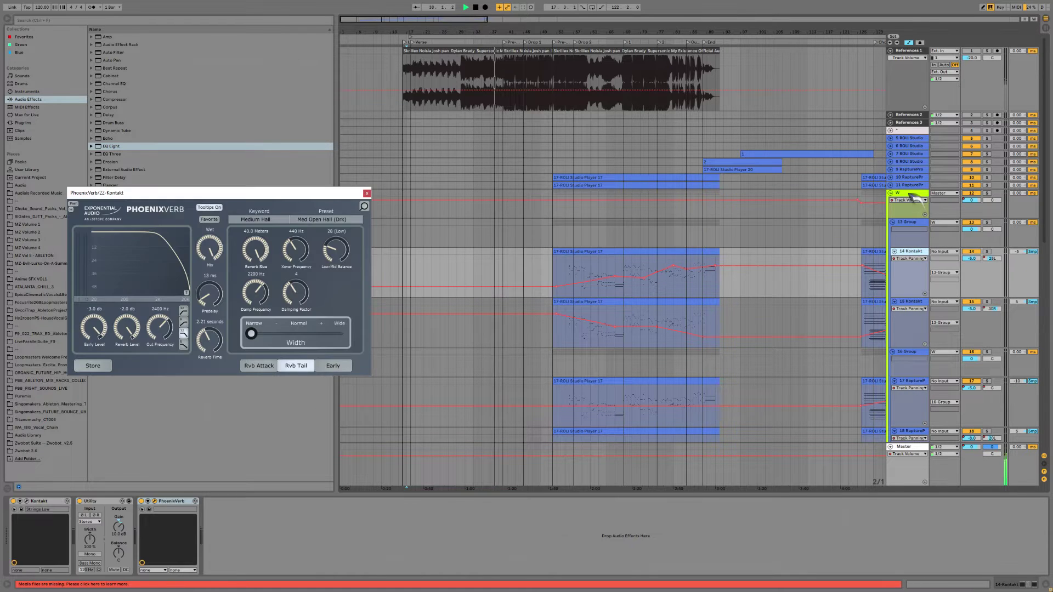
click(910, 194)
click(921, 253)
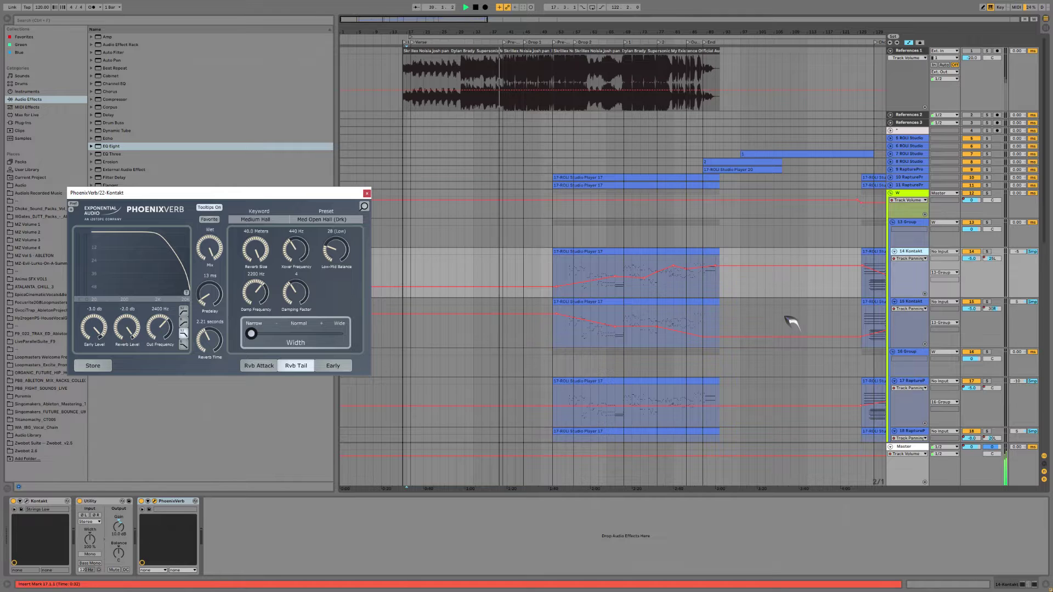
scroll(790, 322, down, 2)
click(27, 501)
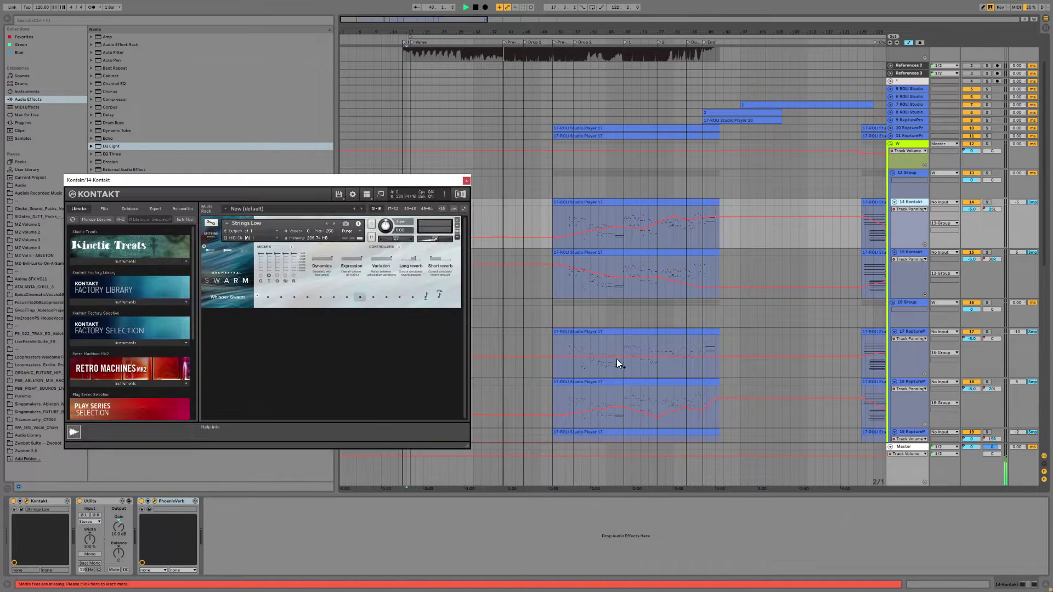
click(904, 254)
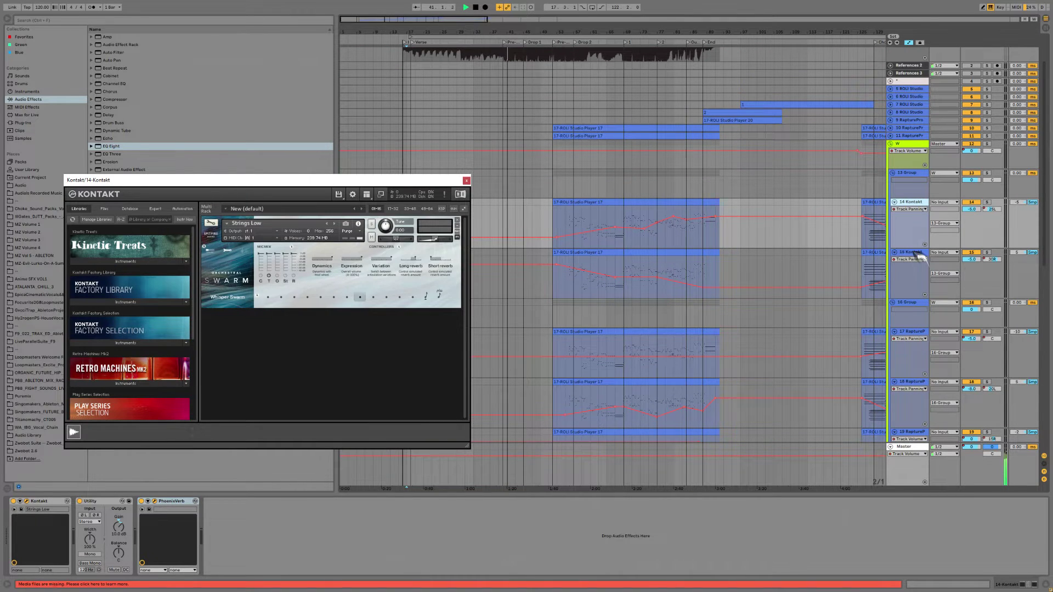
click(26, 502)
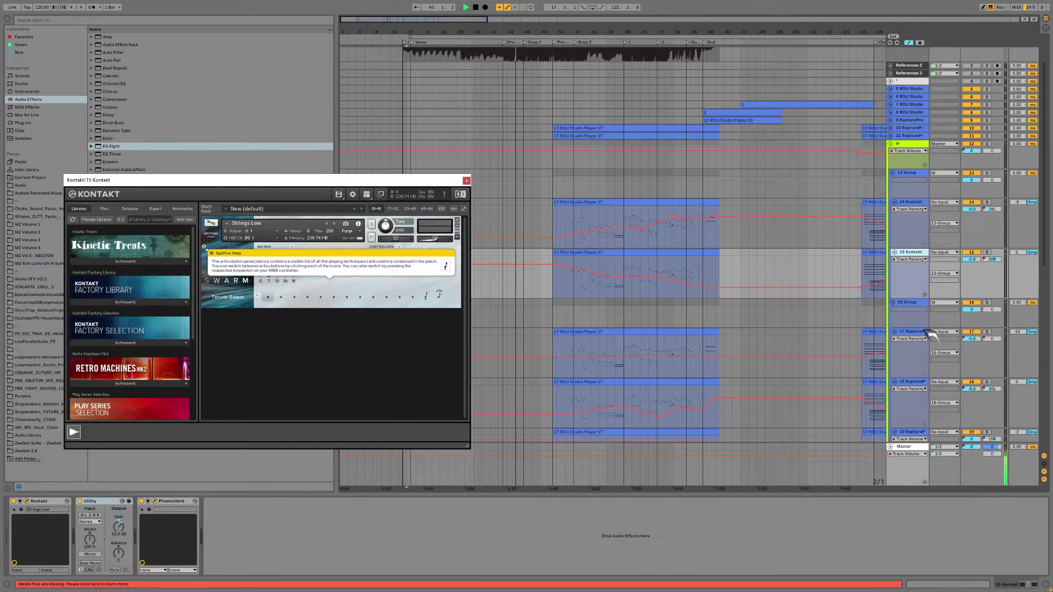
Inspect RapturePro and PhoenixVerb on tracks 17 and 18 of the W group.
click(837, 362)
click(26, 501)
click(94, 502)
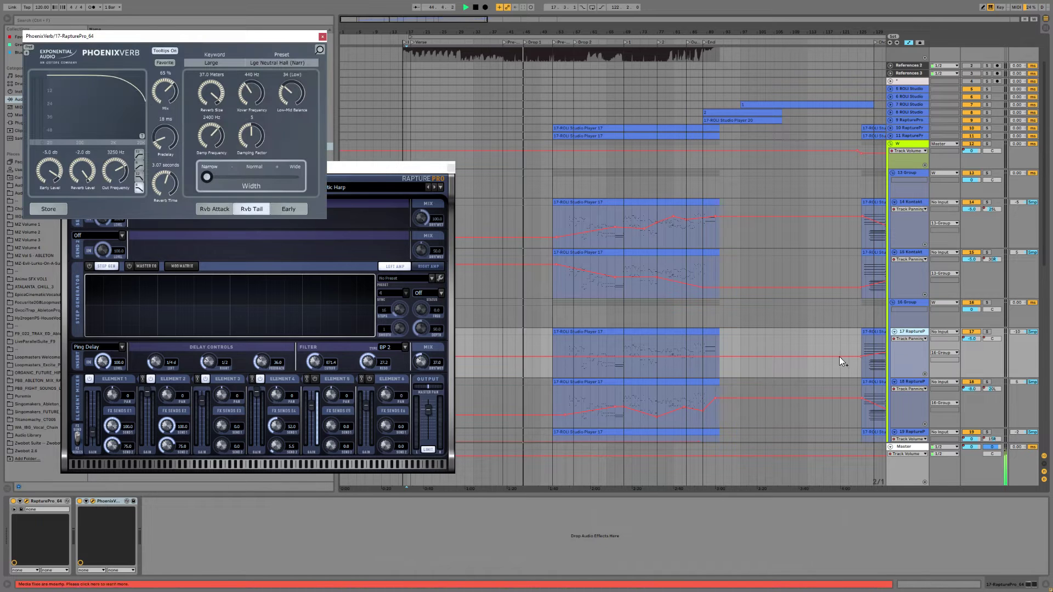
click(917, 383)
scroll(781, 318, down, 1)
scroll(788, 323, down, 1)
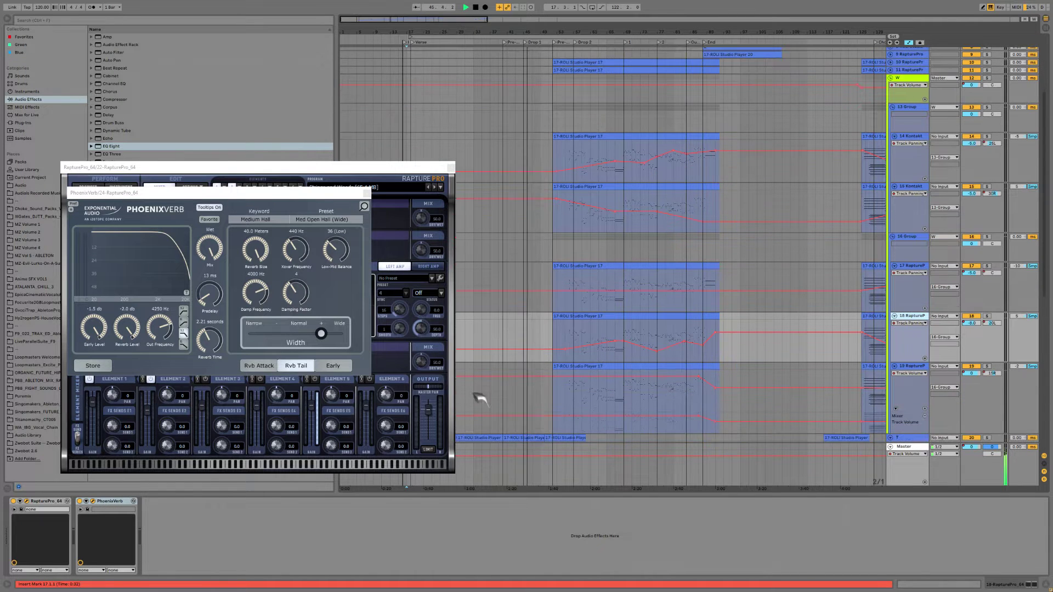
click(27, 501)
Open RapturePro on track 19, and inspect the ROLI Studio Player on track 20 below the W group.
scroll(779, 389, down, 1)
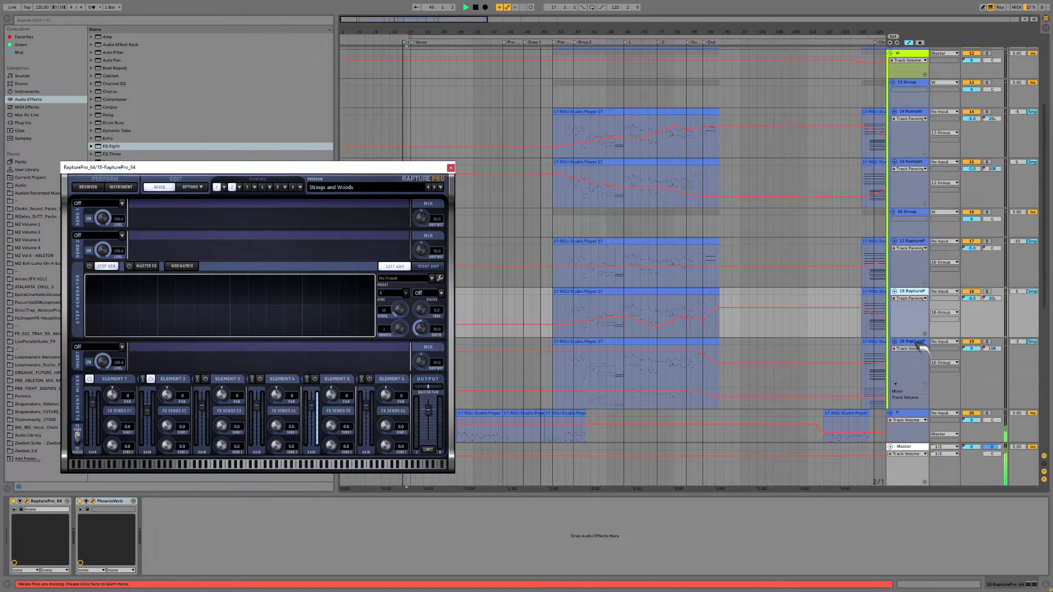
click(834, 371)
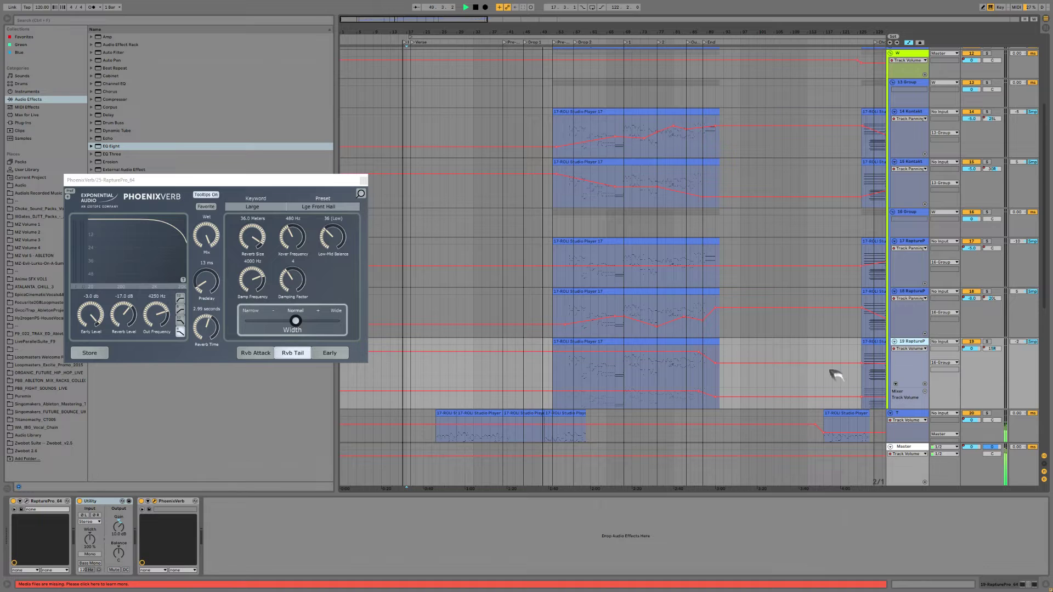
click(27, 501)
scroll(775, 331, down, 5)
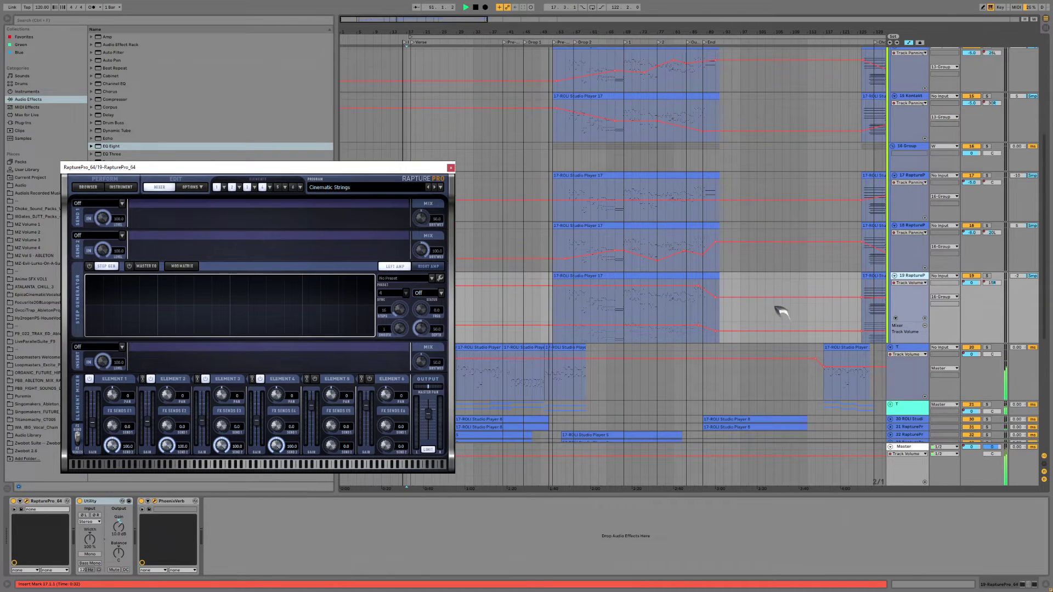
scroll(775, 296, down, 3)
click(919, 297)
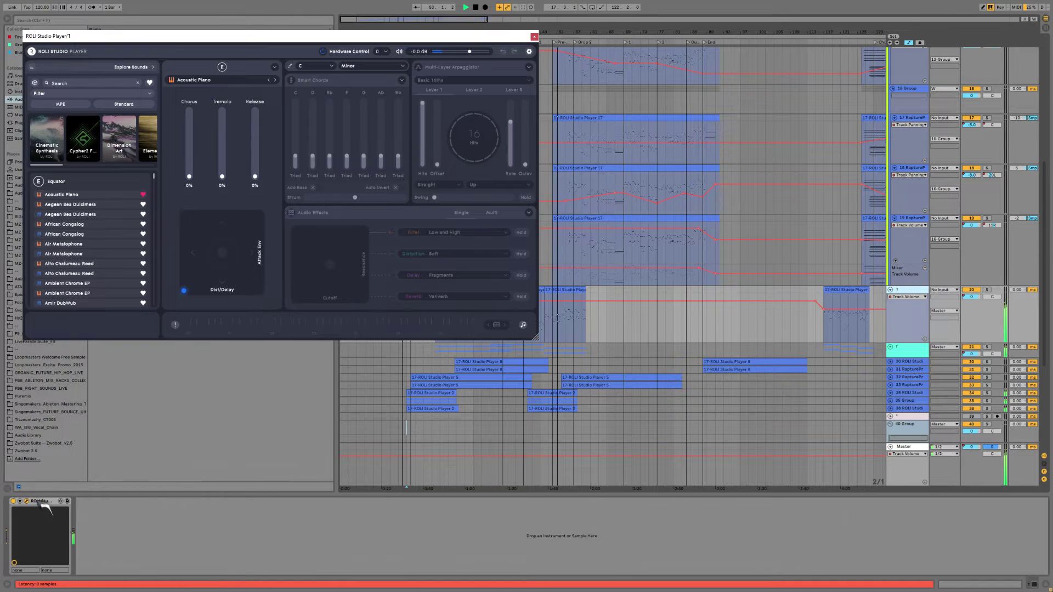
Unfold the turquoise T group and open the Kontakt harp instrument on track 23.
scroll(732, 349, down, 2)
click(905, 316)
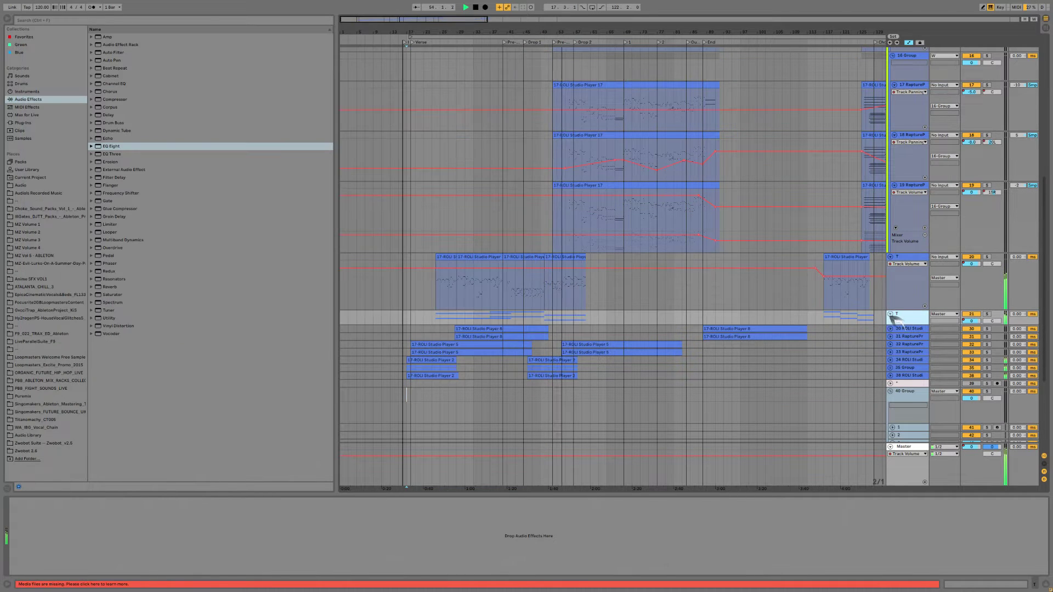
click(889, 315)
scroll(849, 331, down, 1)
scroll(854, 335, down, 1)
click(919, 340)
scroll(356, 444, down, 1)
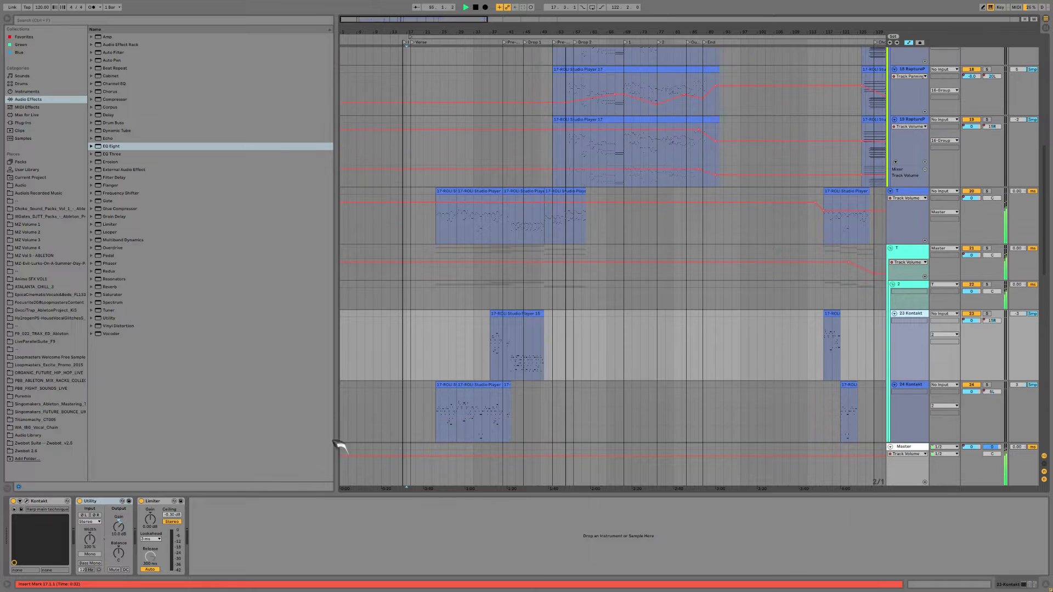
click(27, 502)
Inspect the Kontakt harp instruments on tracks 24 and 25 of the T group.
scroll(724, 362, down, 1)
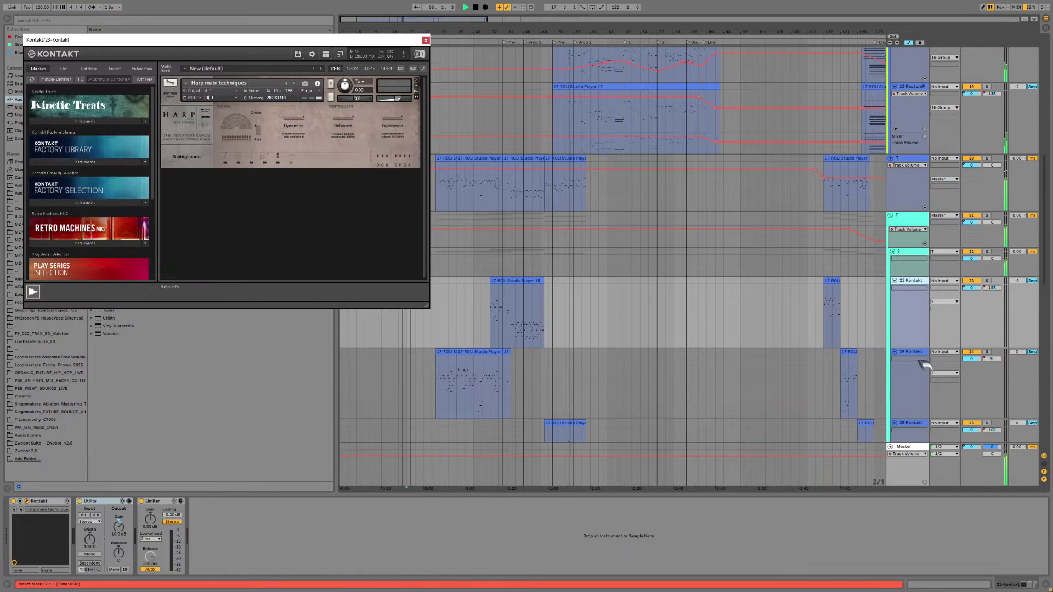
click(921, 358)
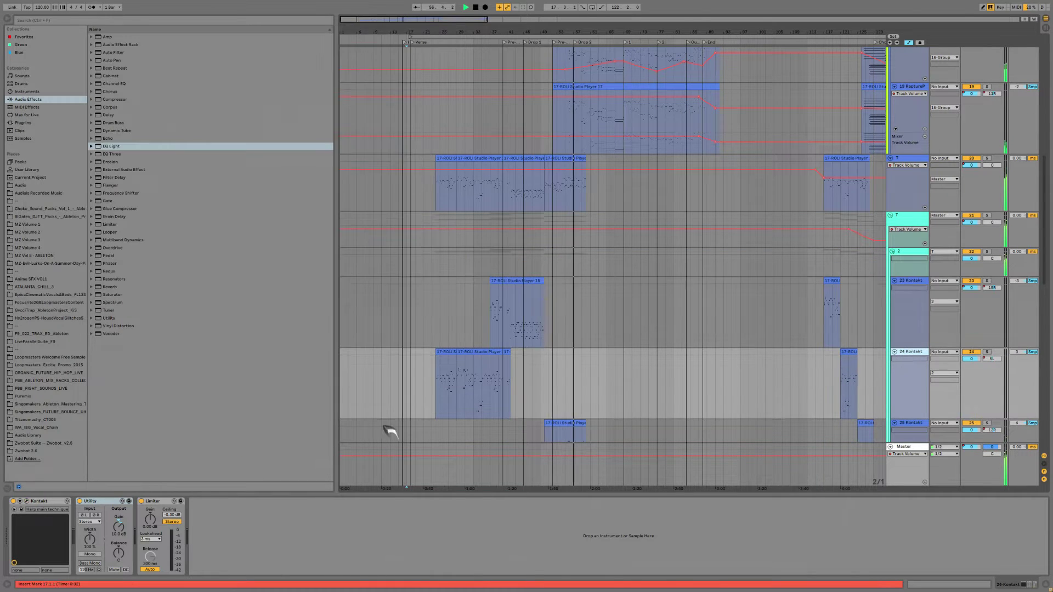
click(26, 502)
scroll(681, 348, down, 2)
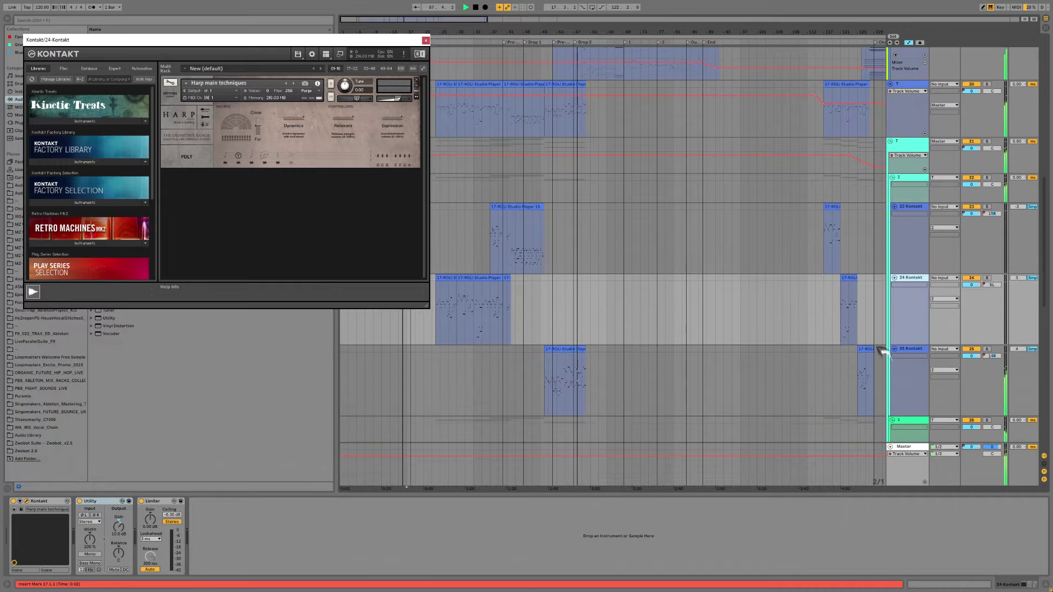
click(917, 352)
click(26, 501)
Inspect the RapturePro and PhoenixVerb plugins on tracks 27 and 28 in the green subgroup.
scroll(709, 345, down, 4)
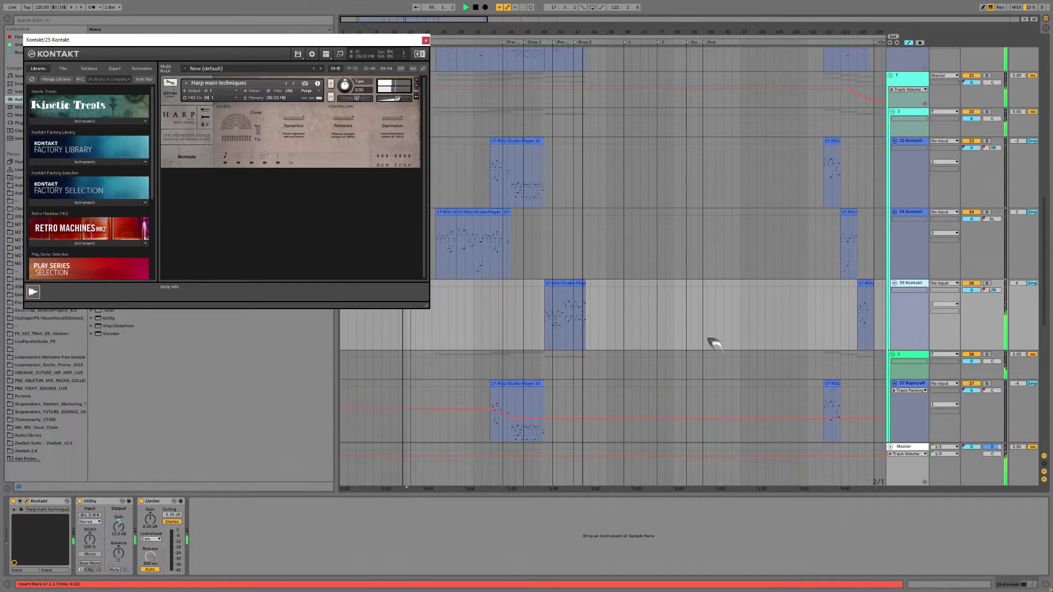
click(924, 319)
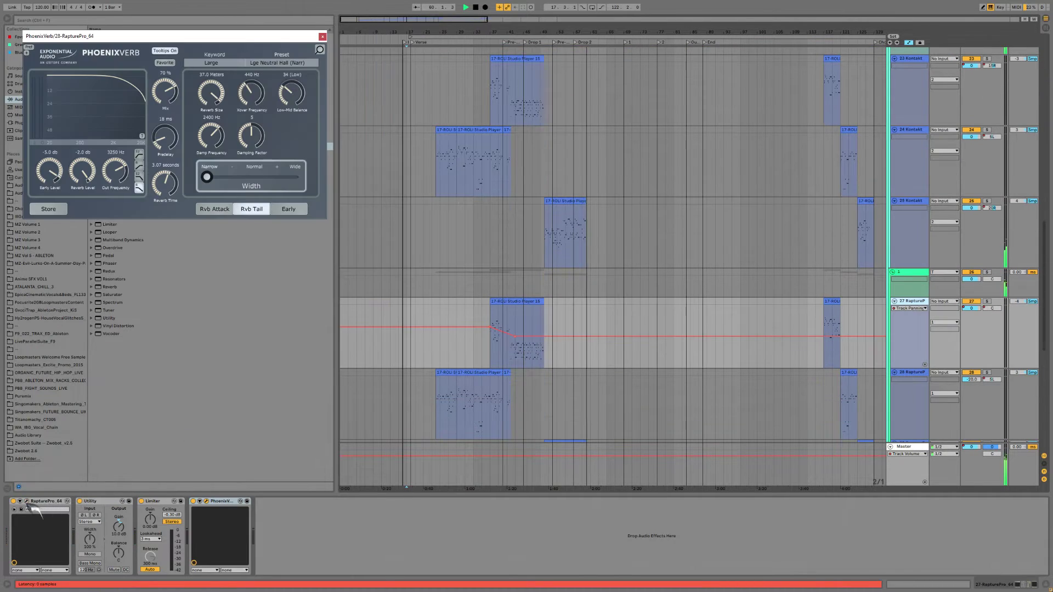
scroll(679, 319, down, 1)
click(848, 355)
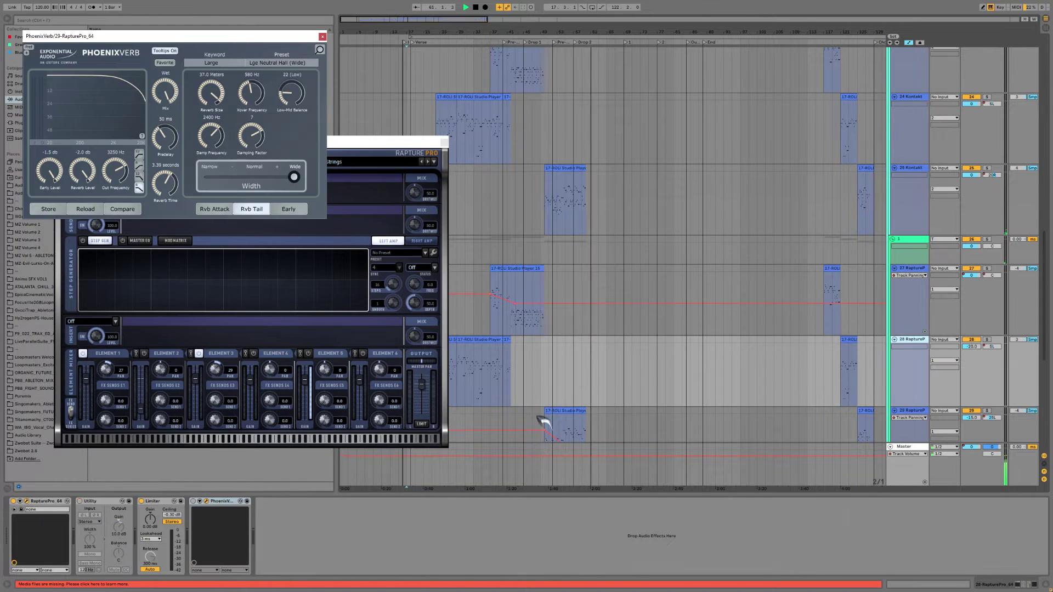
click(27, 501)
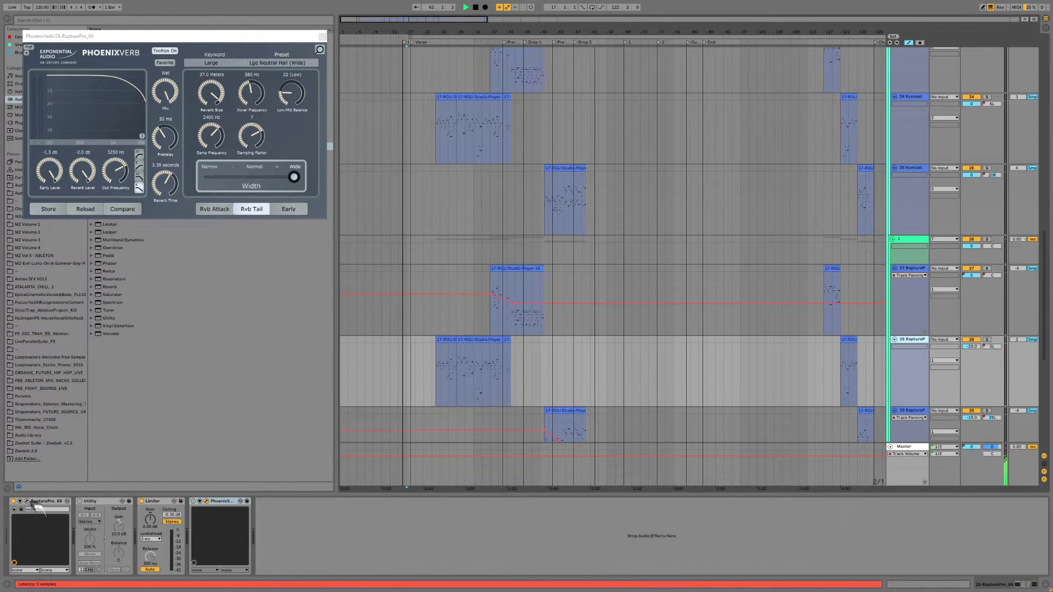
click(27, 502)
Open RapturePro and PhoenixVerb on track 29 to inspect their presets and settings.
scroll(734, 366, down, 1)
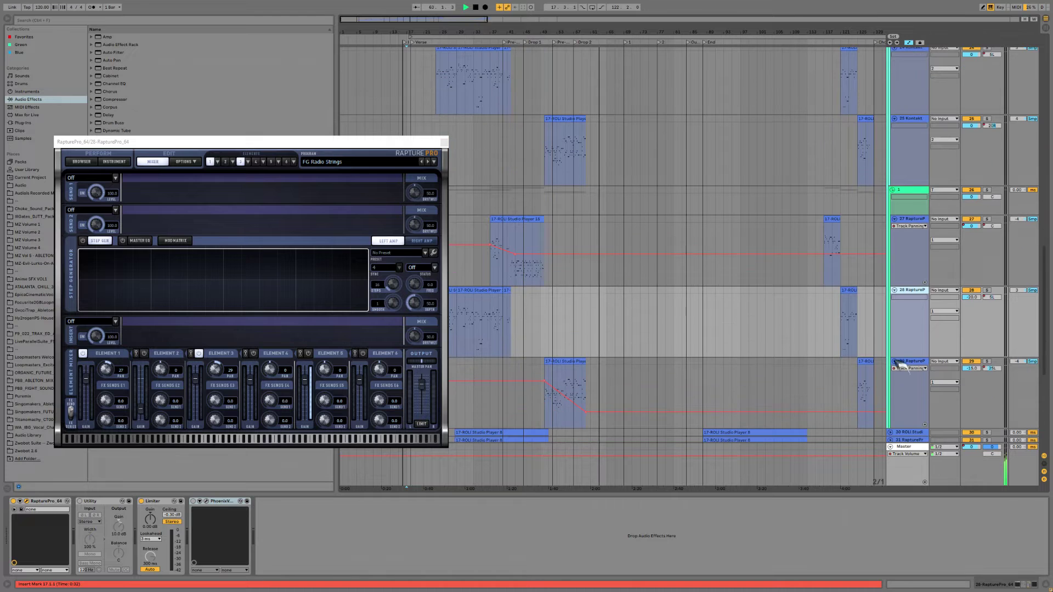
click(911, 365)
click(26, 501)
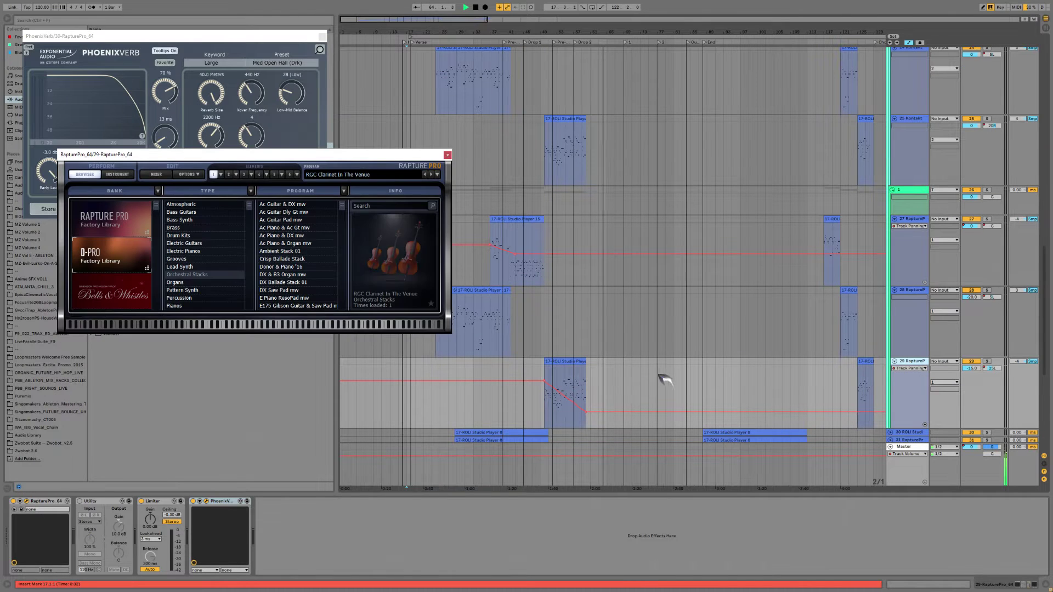
scroll(657, 367, down, 2)
click(206, 501)
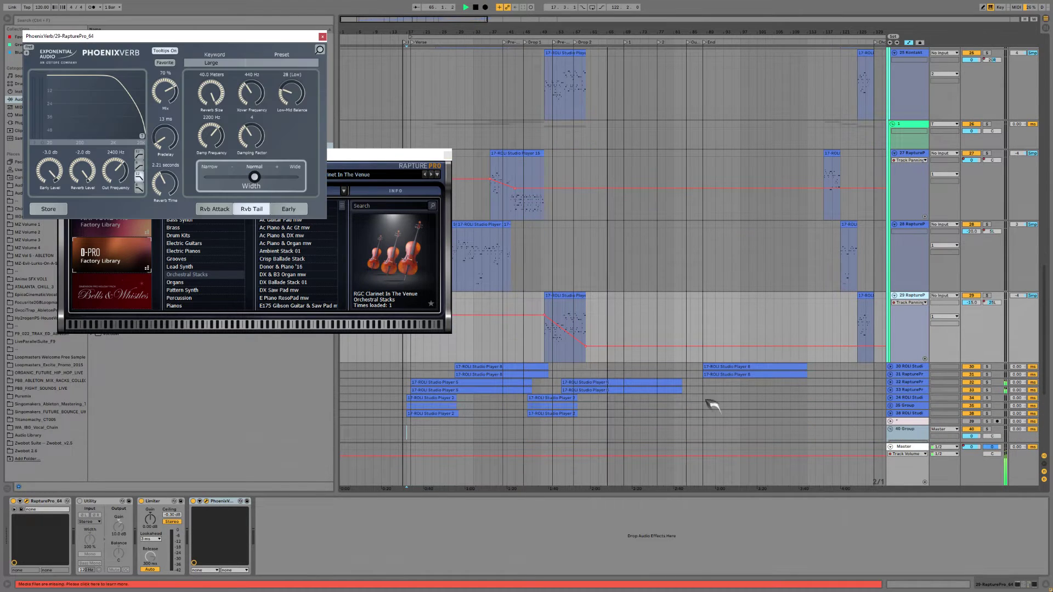
Open ROLI Studio Player and the R2 reverb on track 30 to inspect their presets and settings.
scroll(811, 362, down, 1)
click(912, 336)
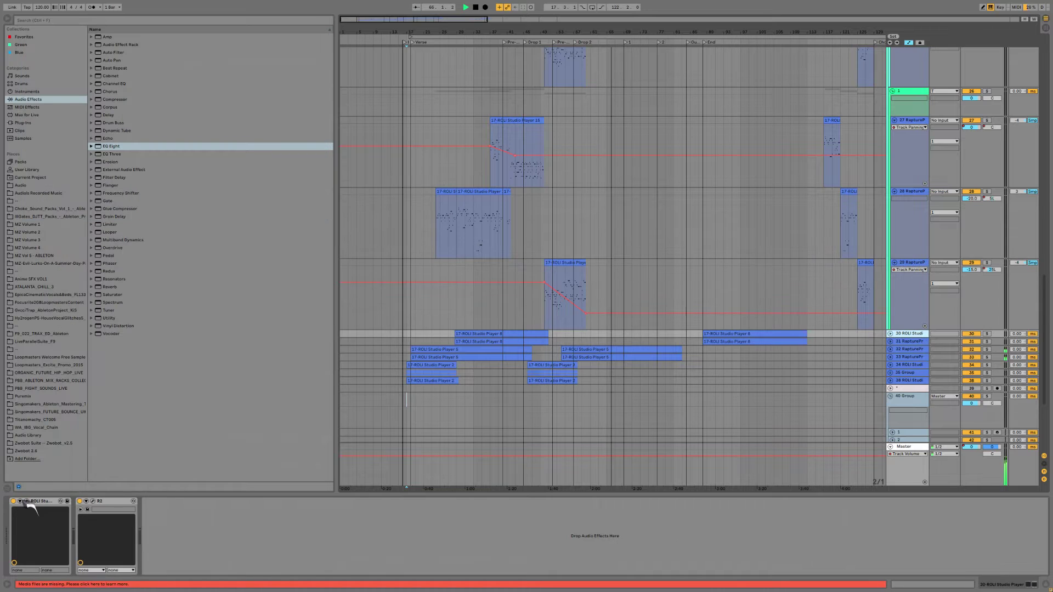
click(26, 501)
click(92, 501)
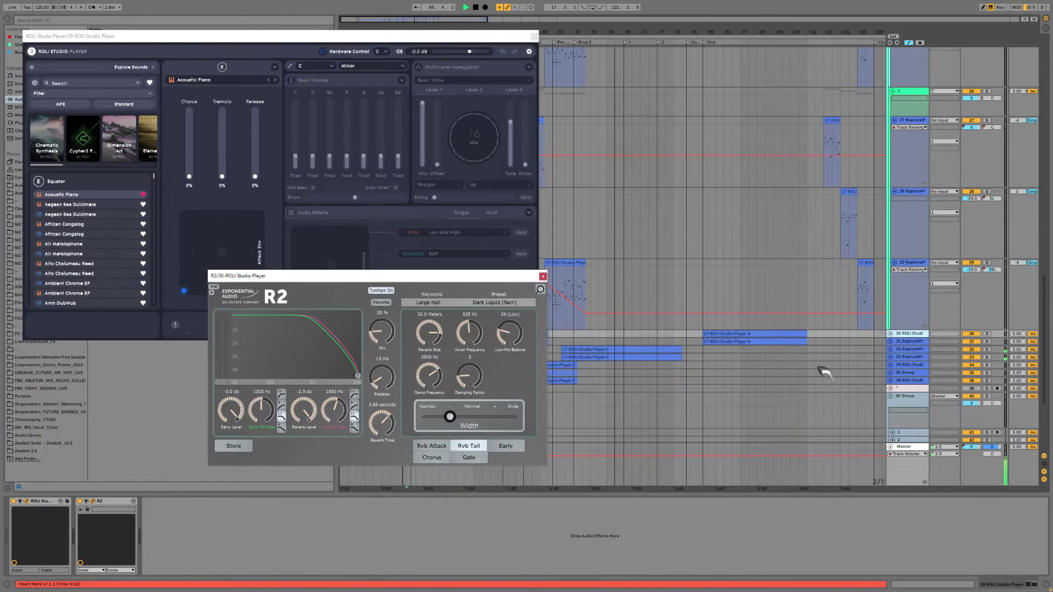
Unfold track 31 and inspect its RapturePro instrument and R2 reverb.
click(910, 341)
scroll(855, 362, down, 1)
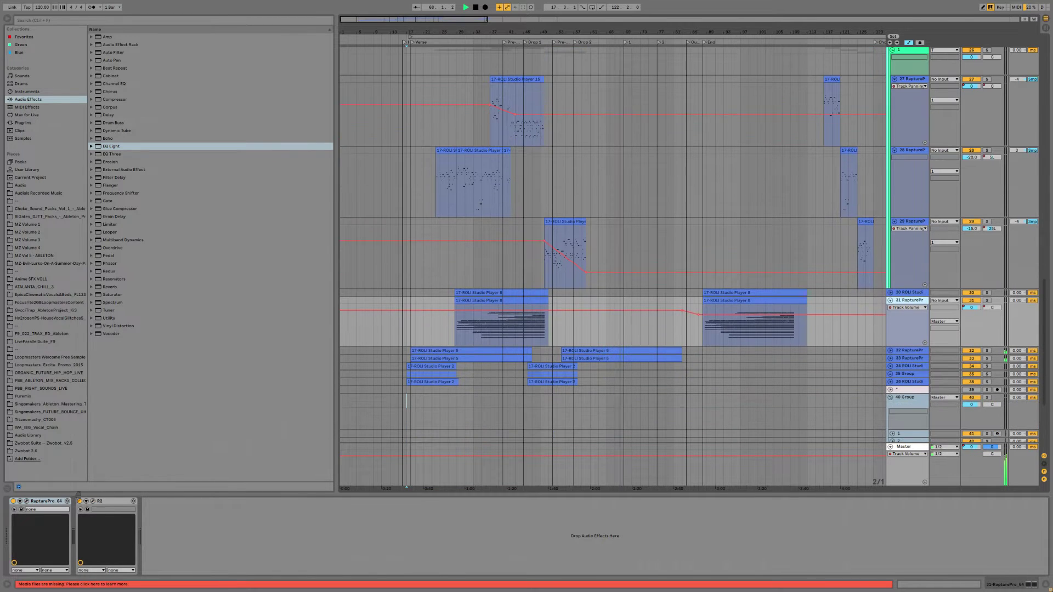
click(92, 501)
click(27, 501)
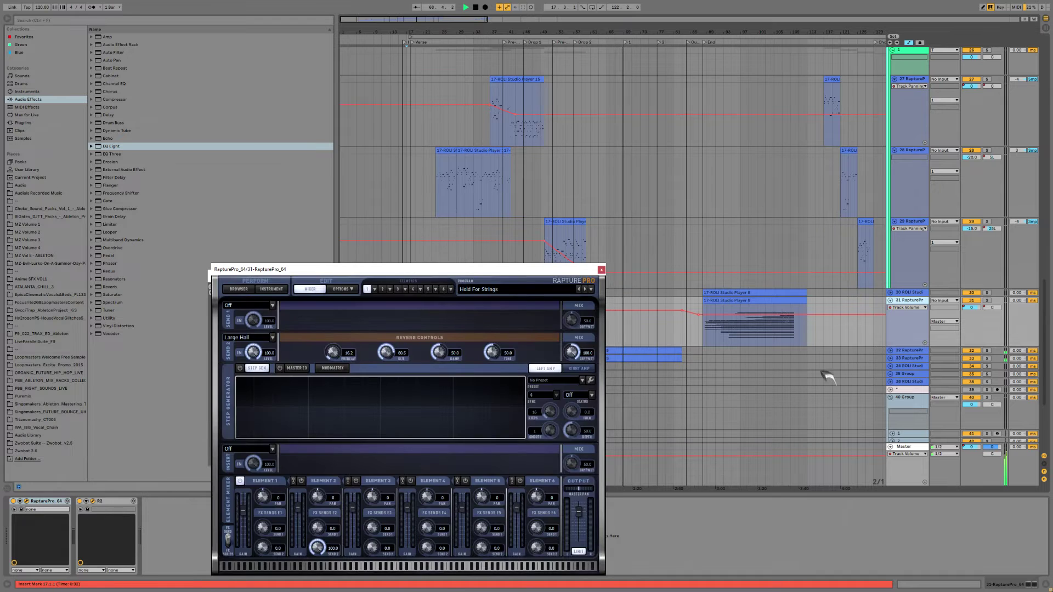
Inspect the RapturePro piano instruments and PhoenixVerb reverbs on tracks 32 and 33.
click(912, 351)
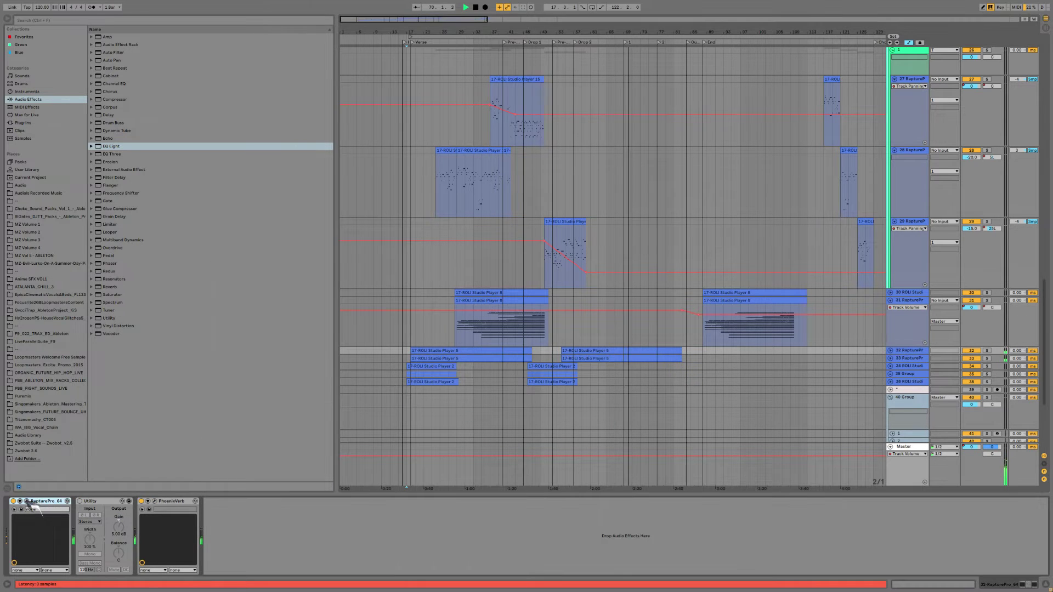
key(ctrl+alt+p)
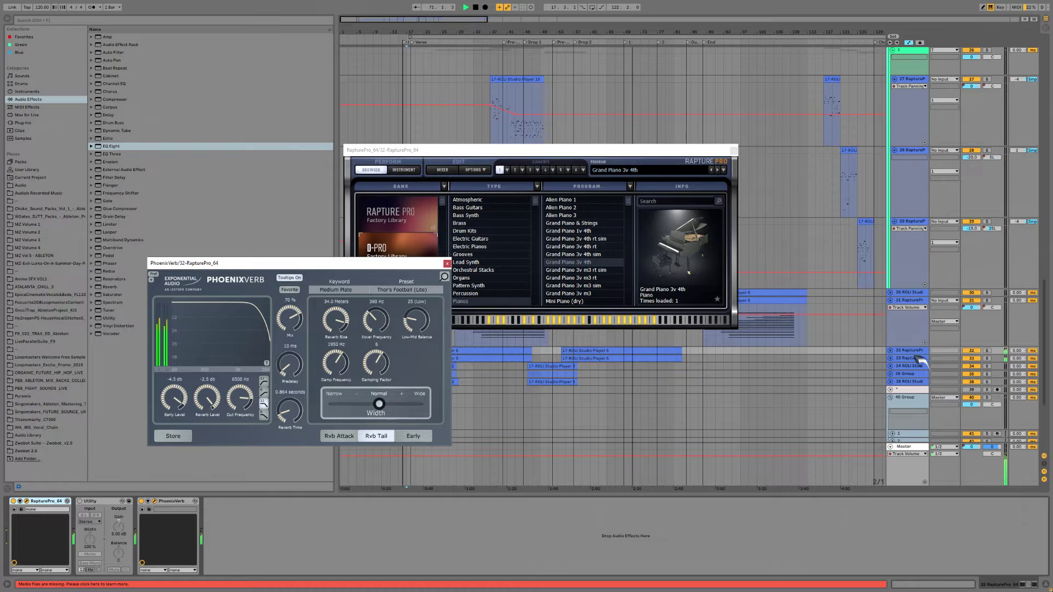
click(917, 359)
key(ctrl+alt+p)
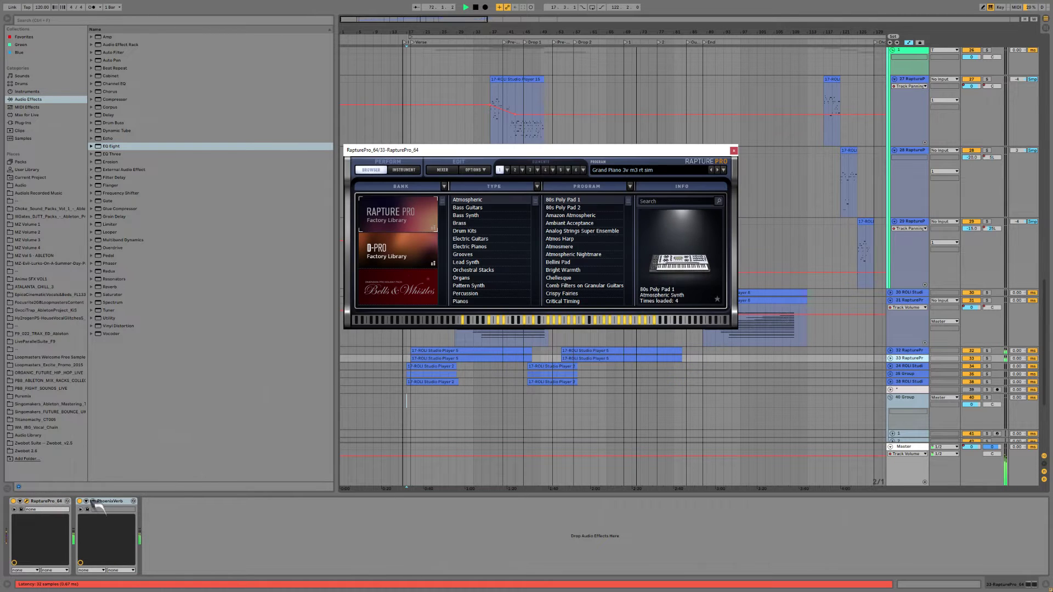
Inspect the ROLI Studio Player track 34 and its PhoenixVerb reverb settings.
click(903, 366)
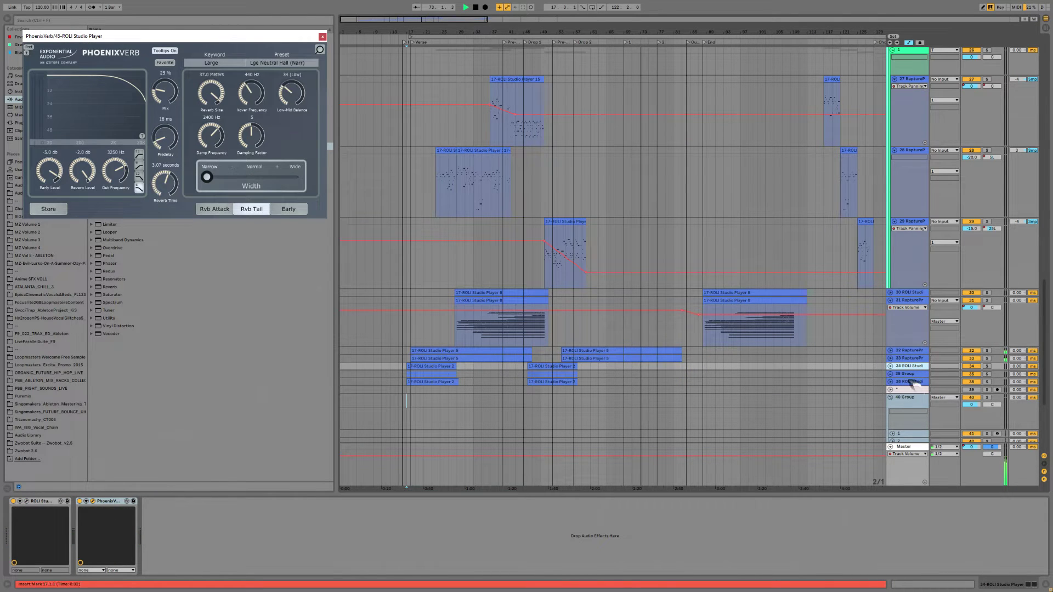
click(912, 359)
click(913, 366)
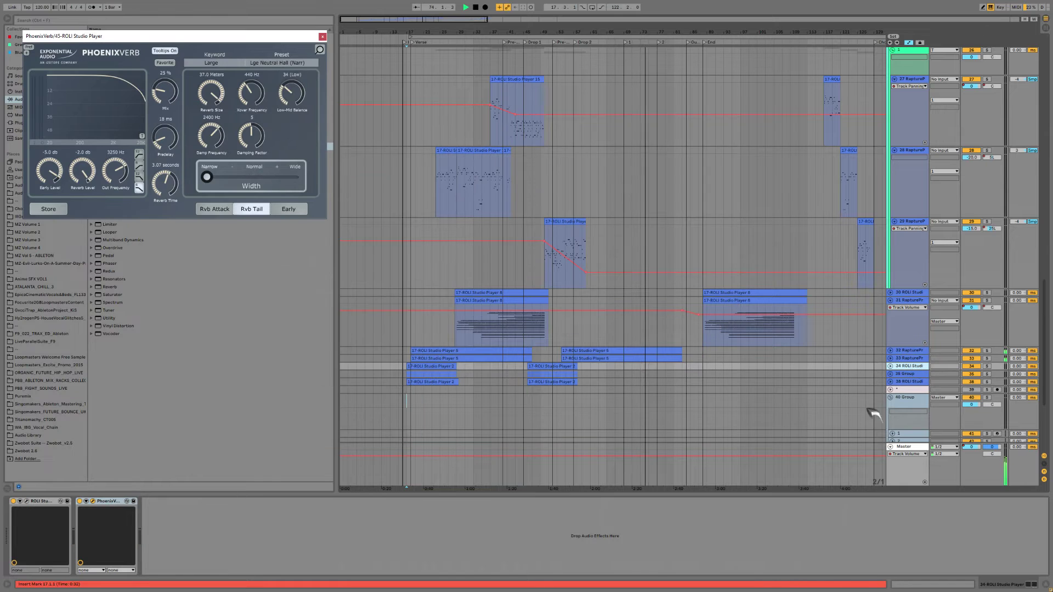
Unfold group 35 and inspect the Kontakt Strings Low instrument and PhoenixVerb on track 36.
click(911, 375)
click(891, 374)
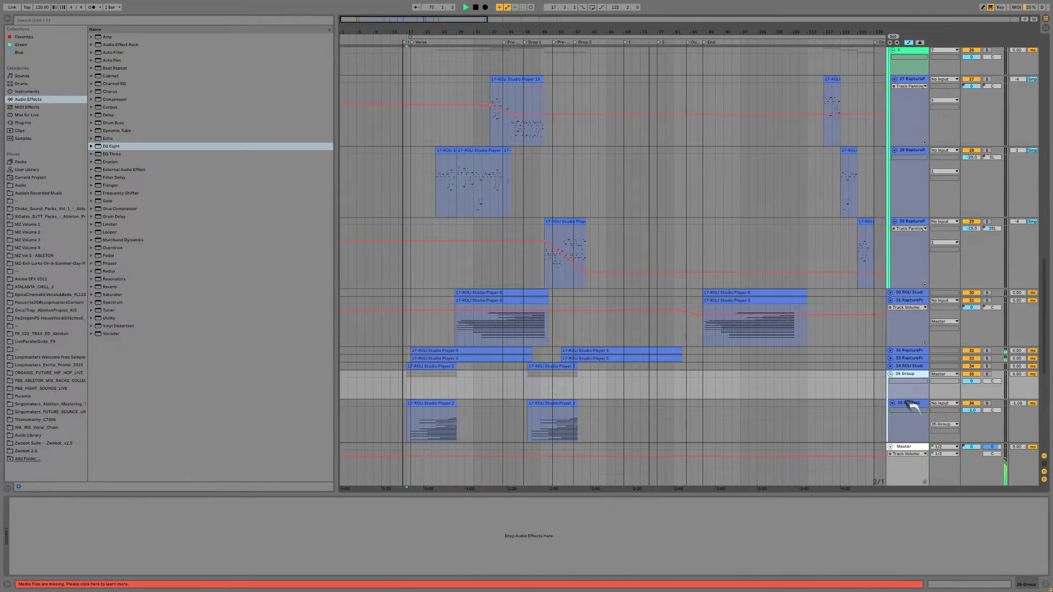
click(908, 403)
scroll(797, 410, down, 1)
scroll(744, 395, down, 3)
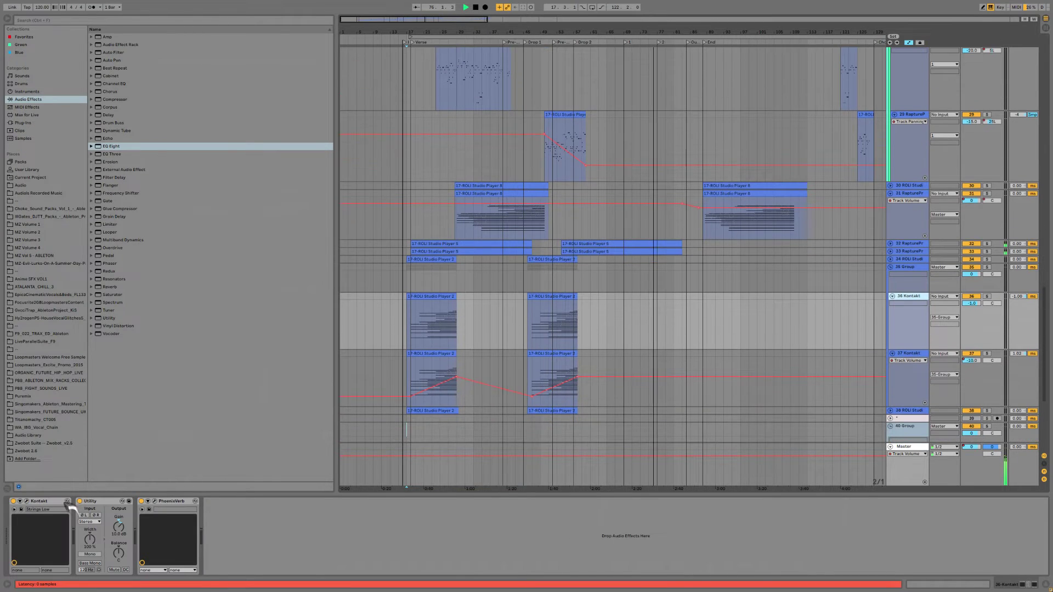
click(26, 501)
click(155, 501)
click(850, 248)
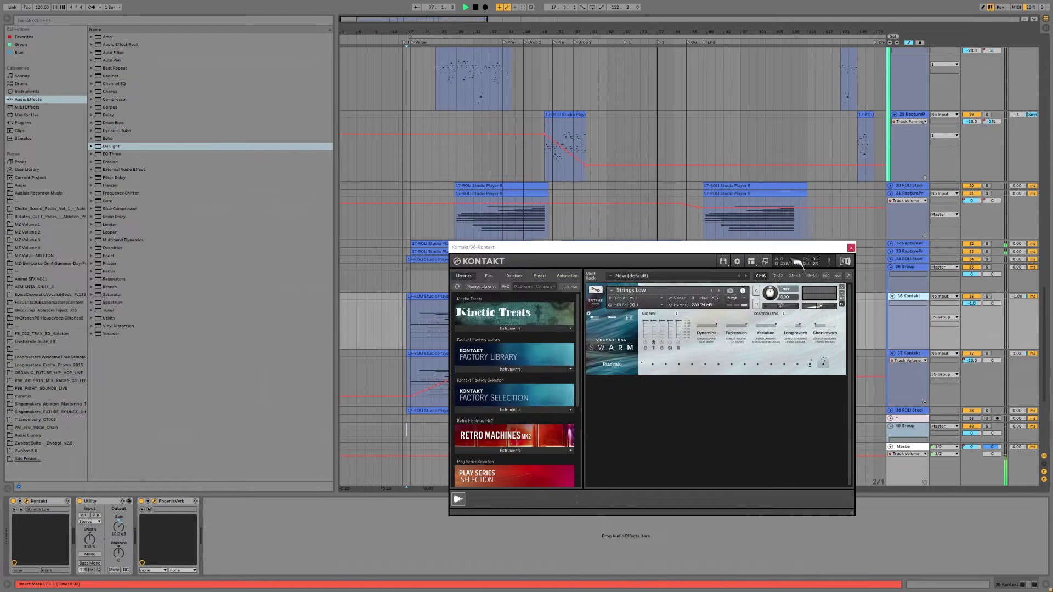
click(752, 260)
Inspect the Kontakt instrument and PhoenixVerb settings on track 37, and close both plugin windows.
scroll(805, 313, down, 2)
click(953, 349)
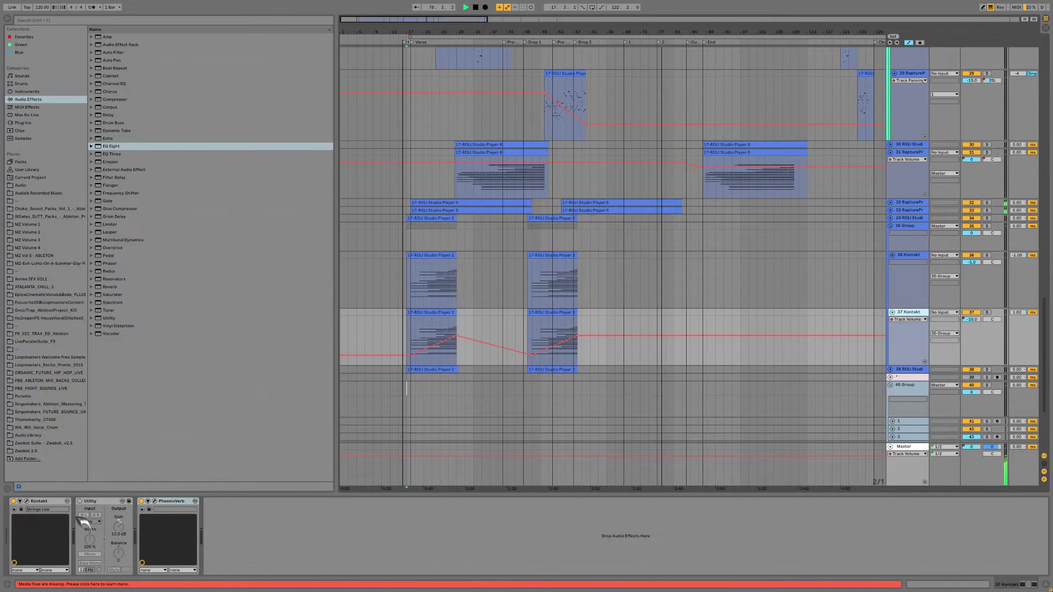
click(26, 501)
click(155, 501)
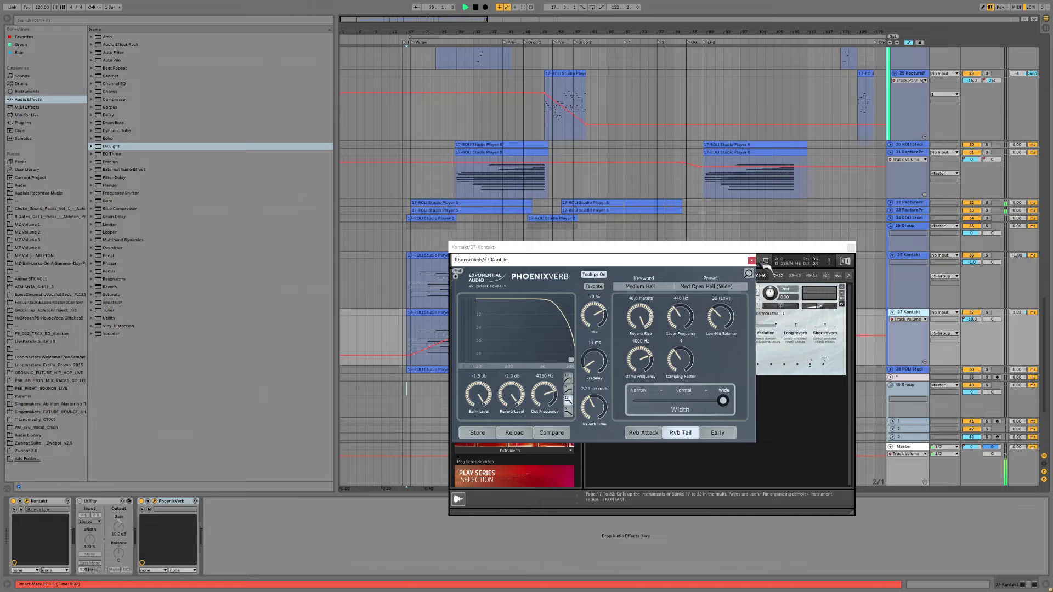
click(769, 270)
click(851, 247)
Unfold track 38, inspect its ROLI Studio Player and PhoenixVerb, and close both plugin windows.
scroll(894, 359, down, 2)
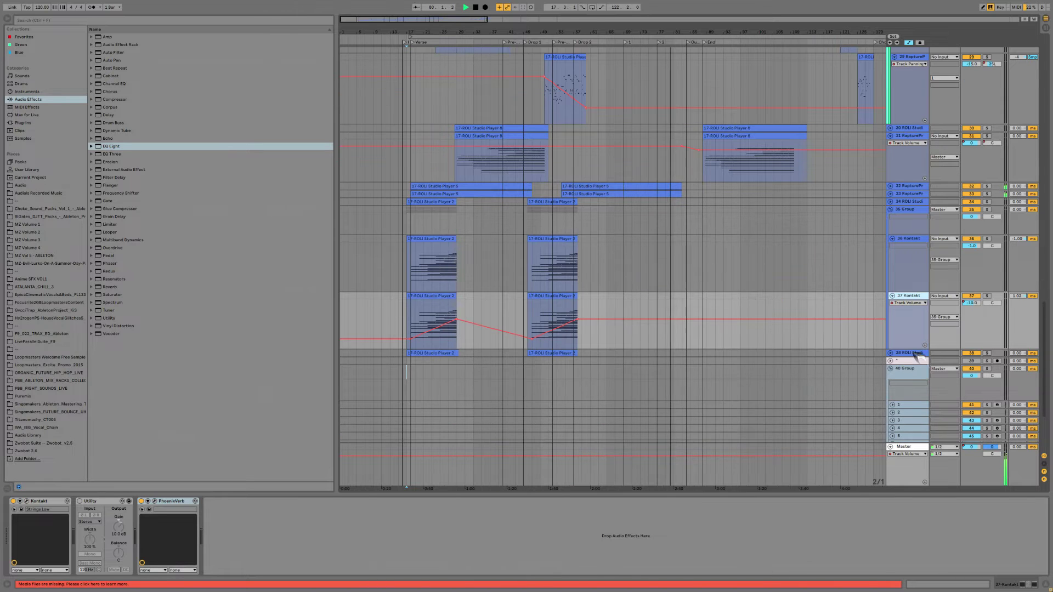
click(904, 353)
click(890, 353)
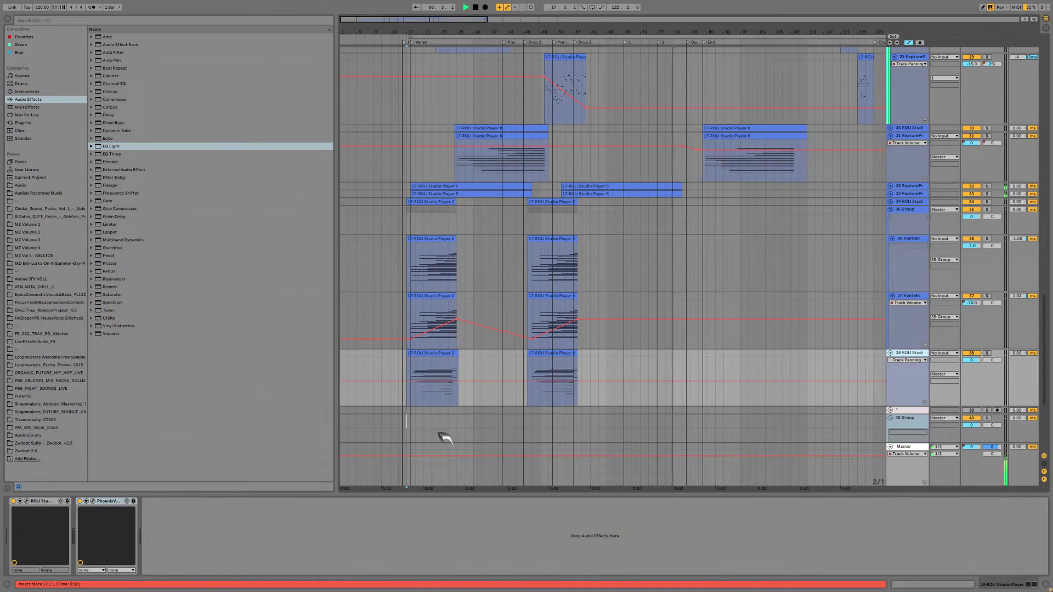
click(27, 501)
click(92, 501)
click(322, 36)
click(534, 36)
Show more of the timeline and fold track 31, group 35 and track 38.
drag(426, 19, 426, 4)
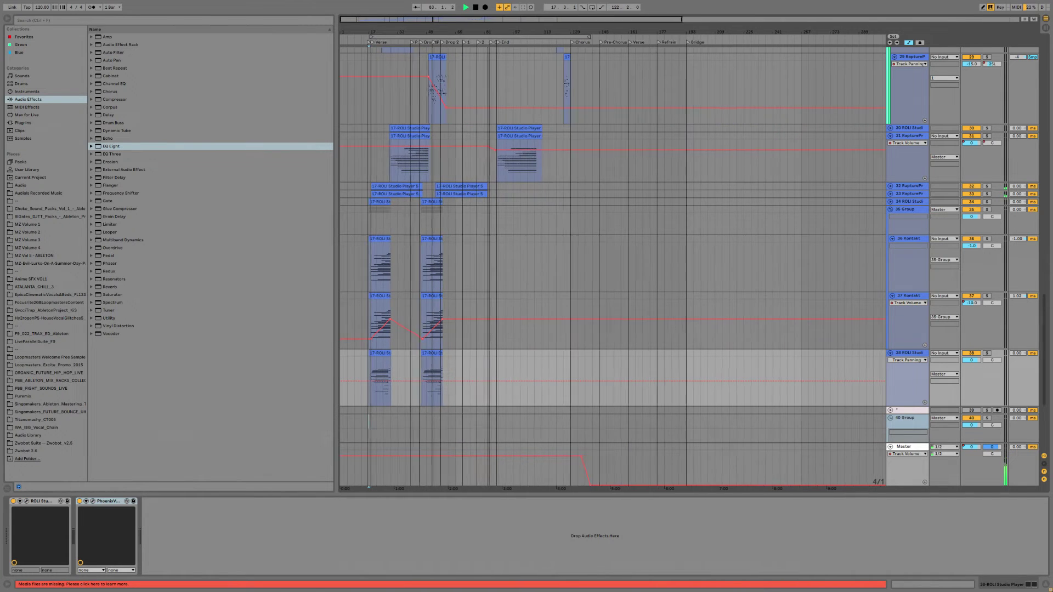
scroll(698, 238, up, 5)
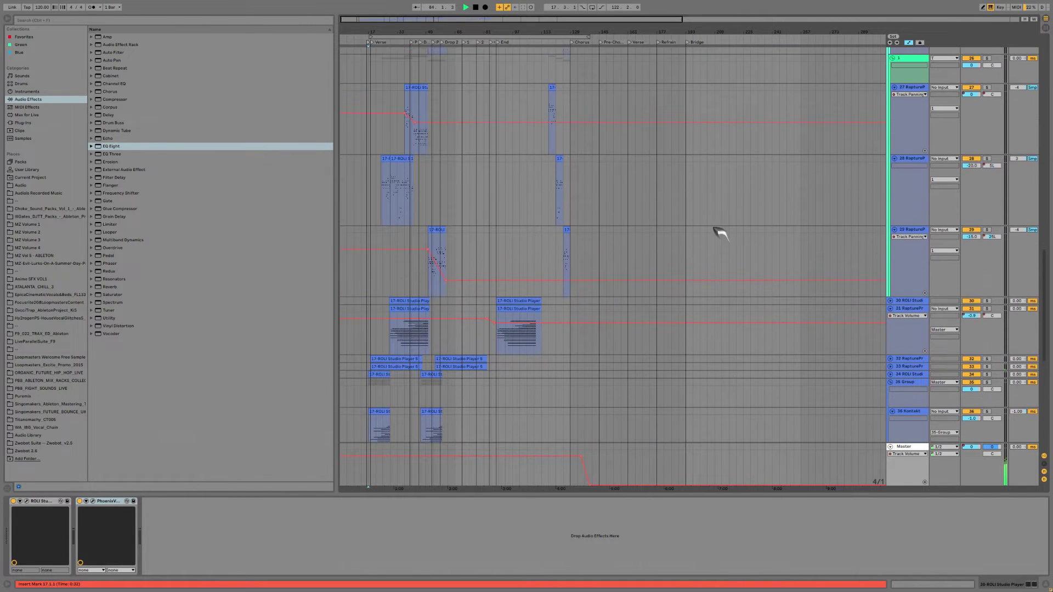
scroll(719, 233, up, 2)
click(890, 358)
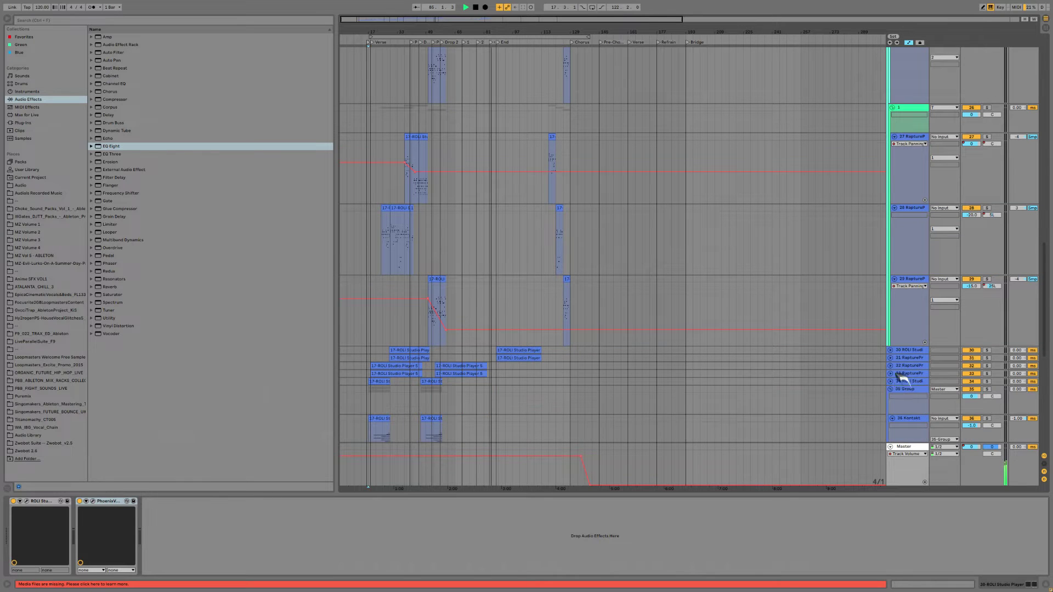
click(890, 389)
click(890, 396)
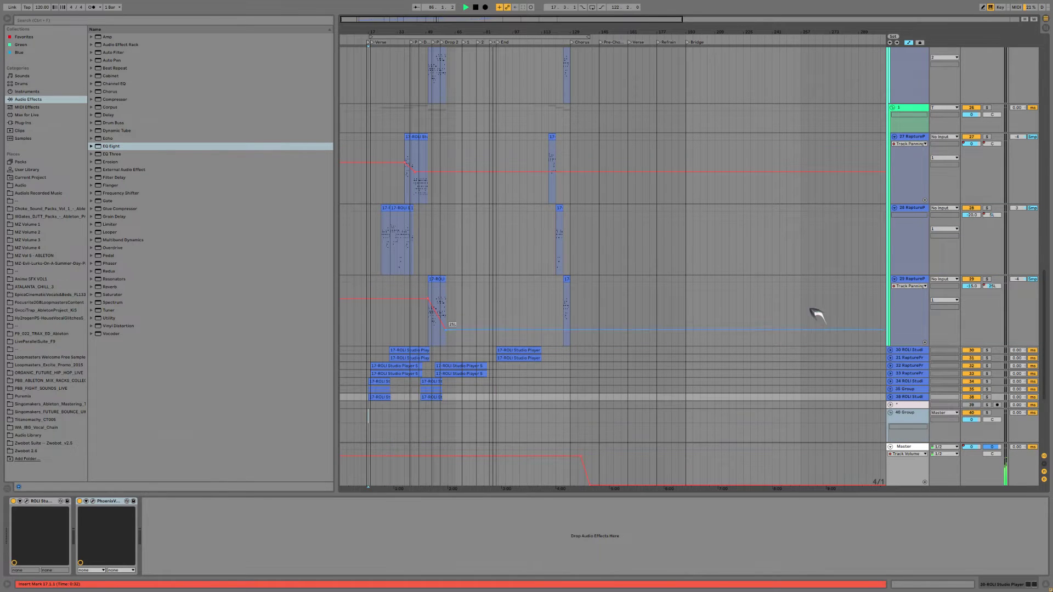
Fold the green subgroup and the turquoise T group.
scroll(799, 289, up, 4)
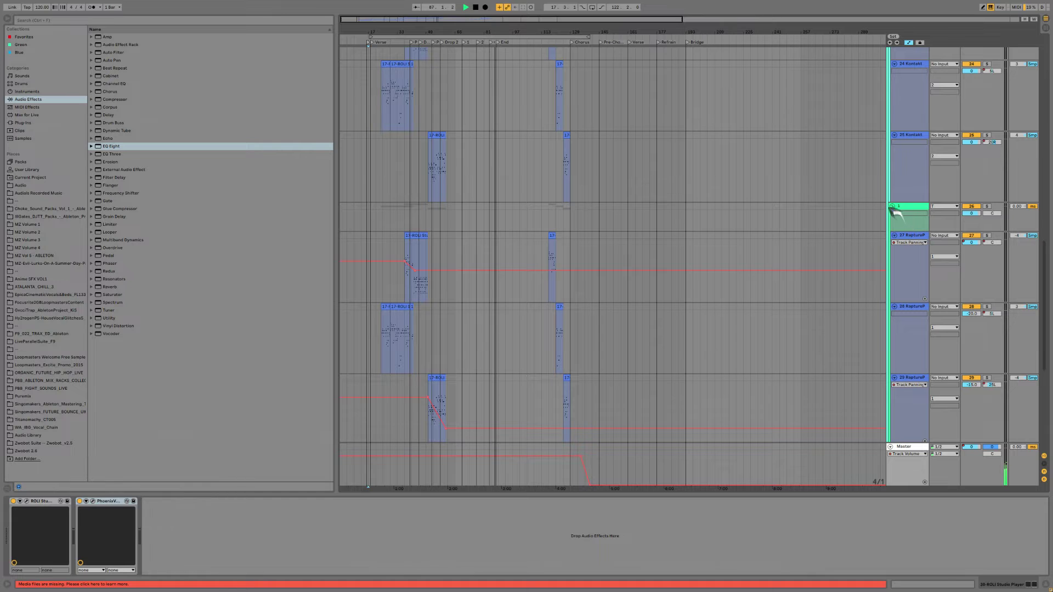
click(890, 206)
scroll(834, 208, up, 6)
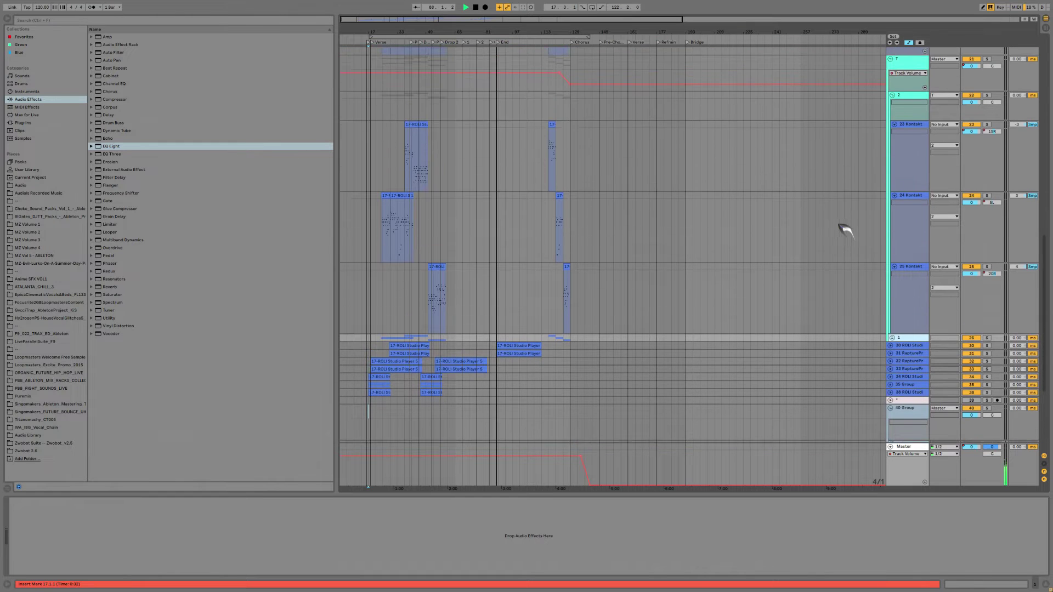
scroll(844, 231, up, 2)
click(890, 109)
Fold the yellow-green W group and enlarge the timeline around the playhead.
scroll(721, 205, up, 7)
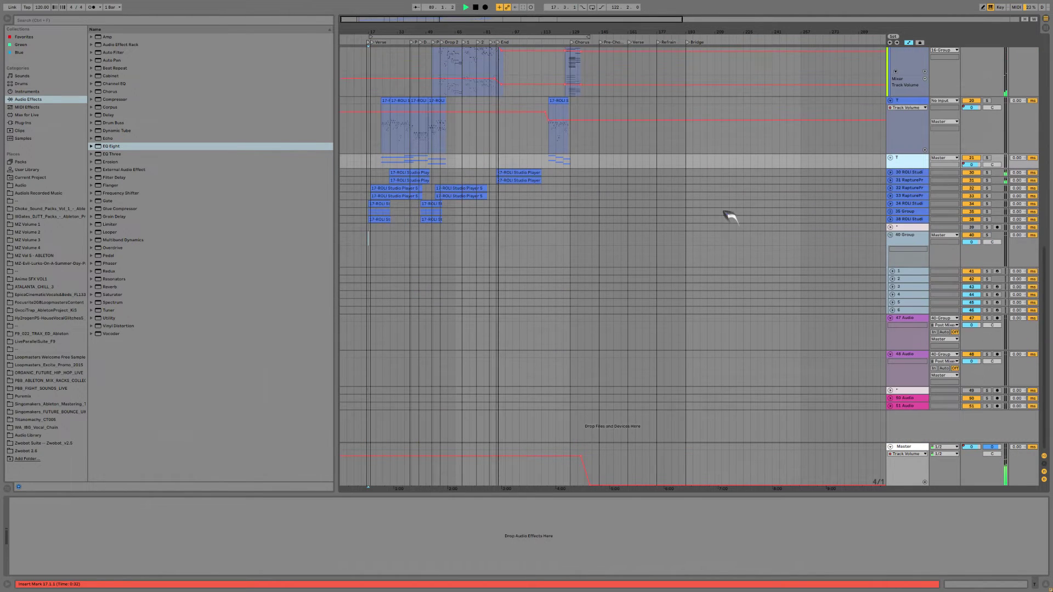
scroll(735, 249, up, 6)
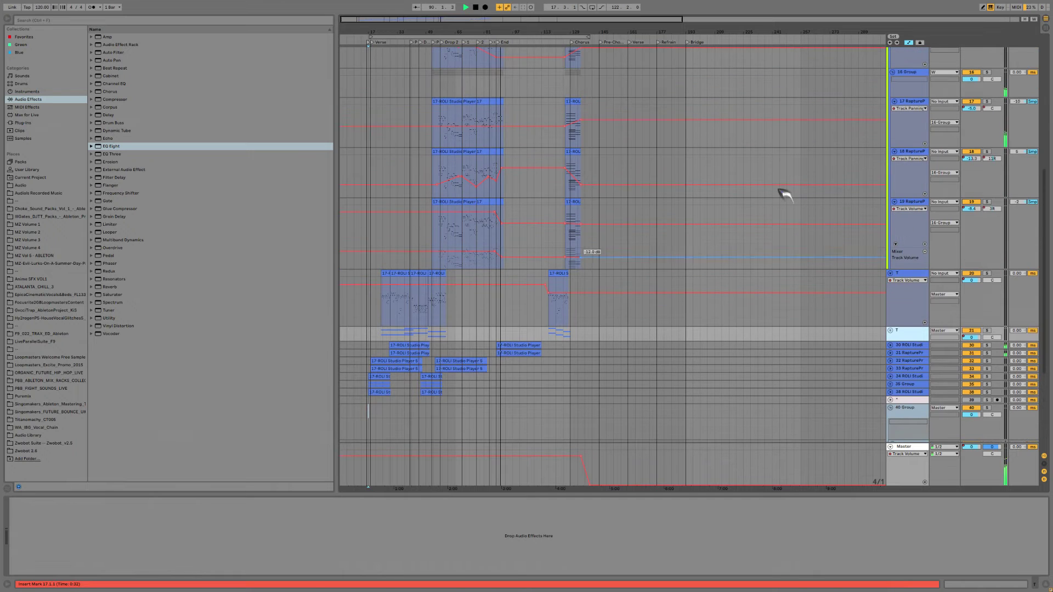
scroll(806, 247, up, 8)
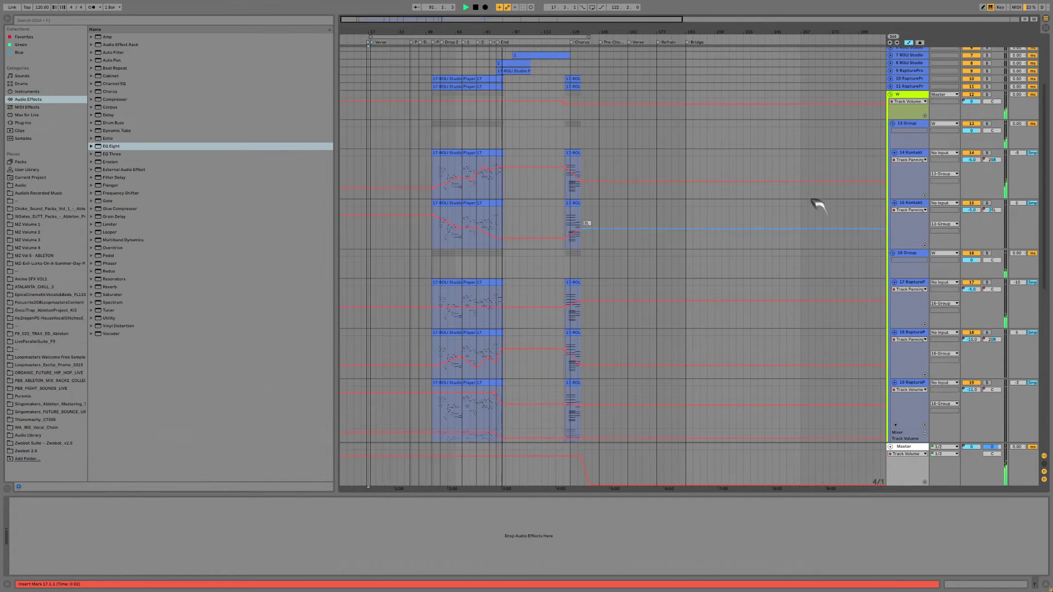
click(890, 94)
drag(388, 19, 401, 52)
scroll(751, 198, up, 4)
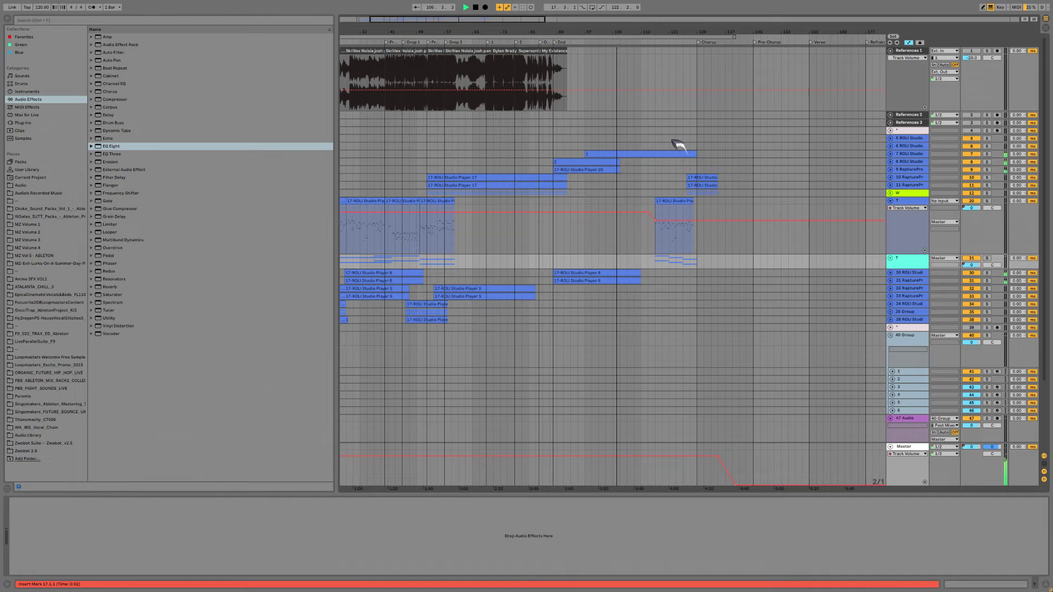
Follow the playback past the Chorus marker to the master volume fade-out, and exit full-screen mode.
drag(525, 20, 510, 20)
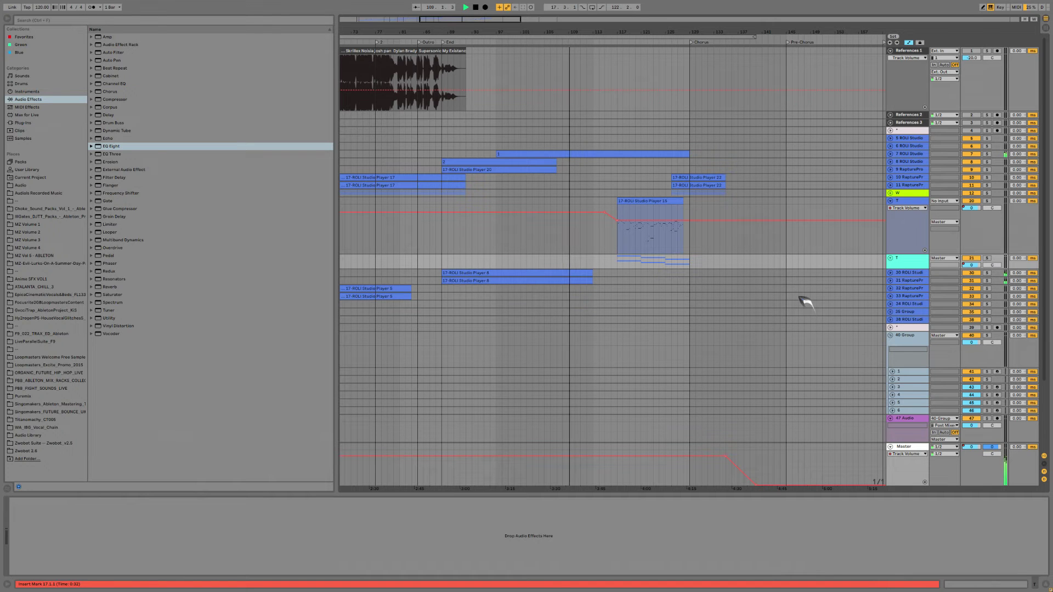
drag(496, 20, 488, 37)
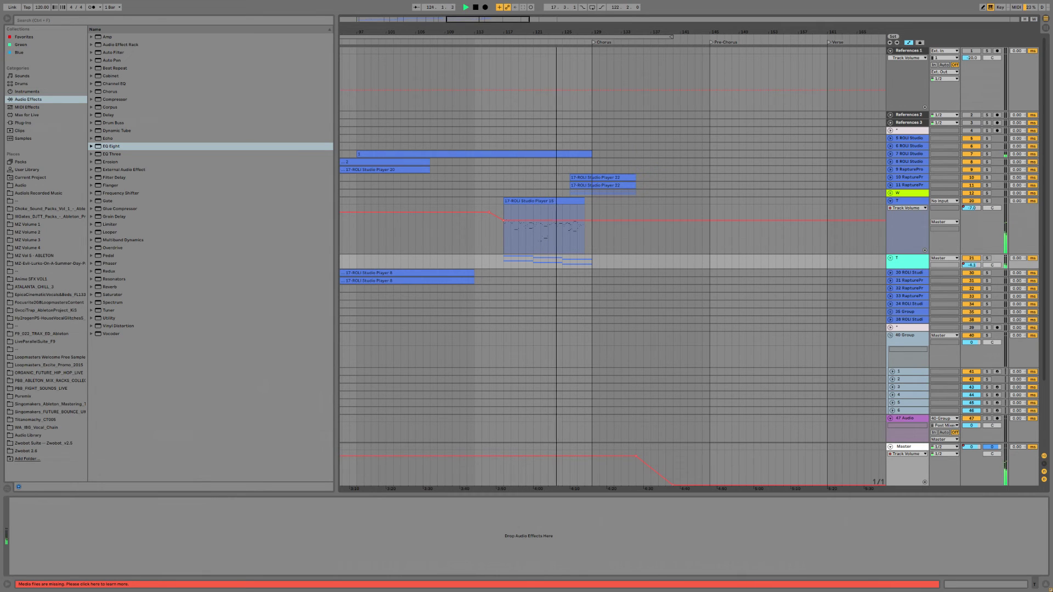
drag(472, 21, 471, 24)
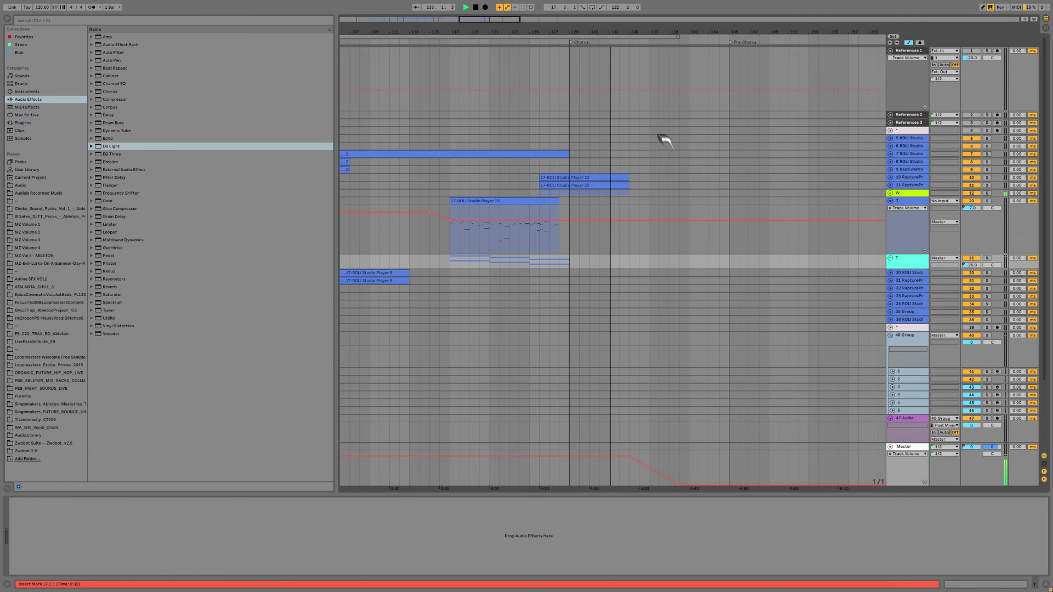
drag(535, 32, 537, 16)
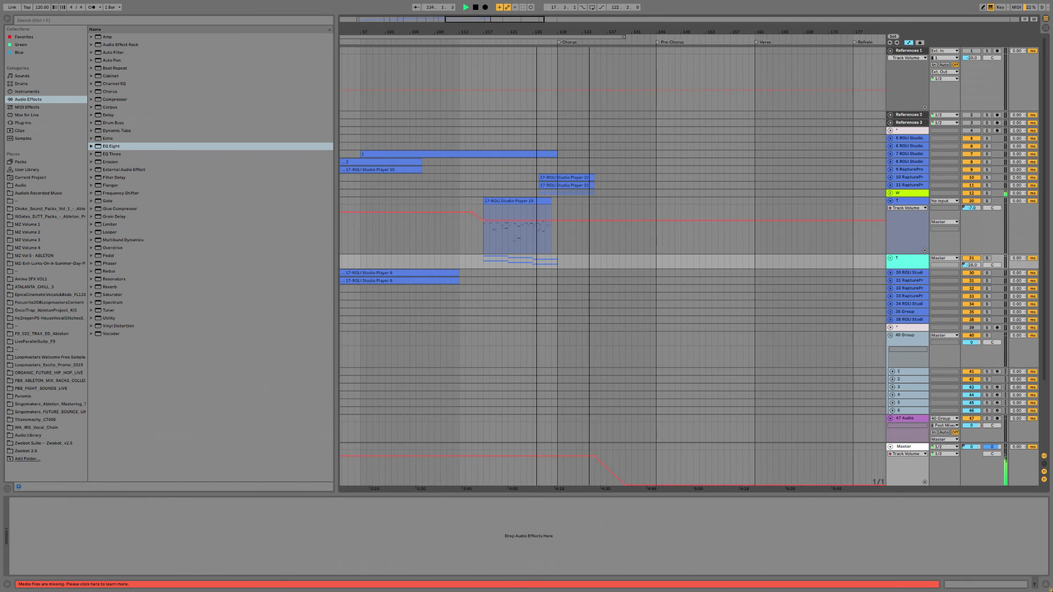
key(plus)
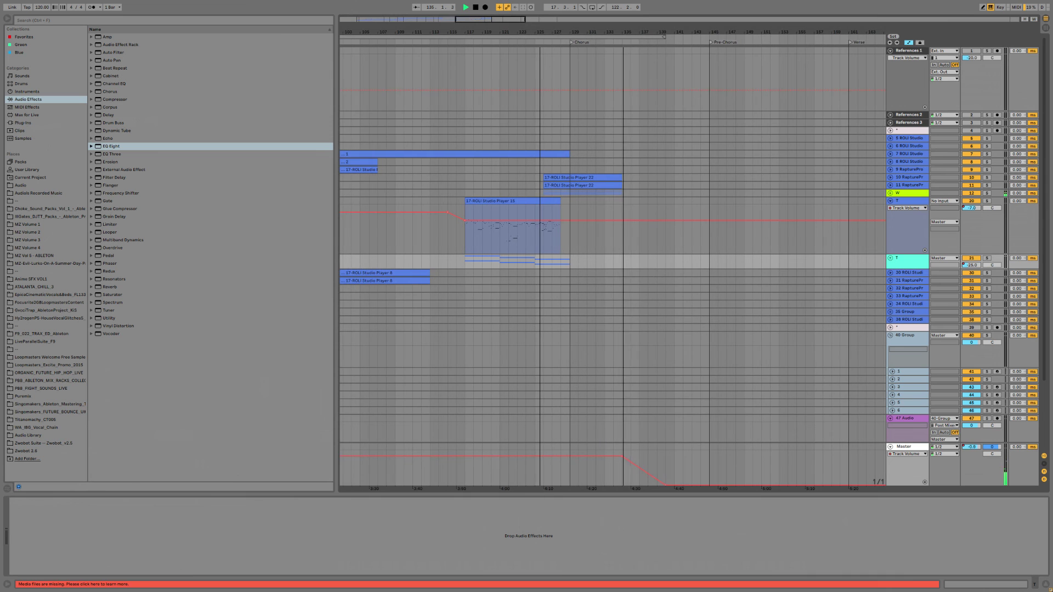
drag(540, 26, 564, 29)
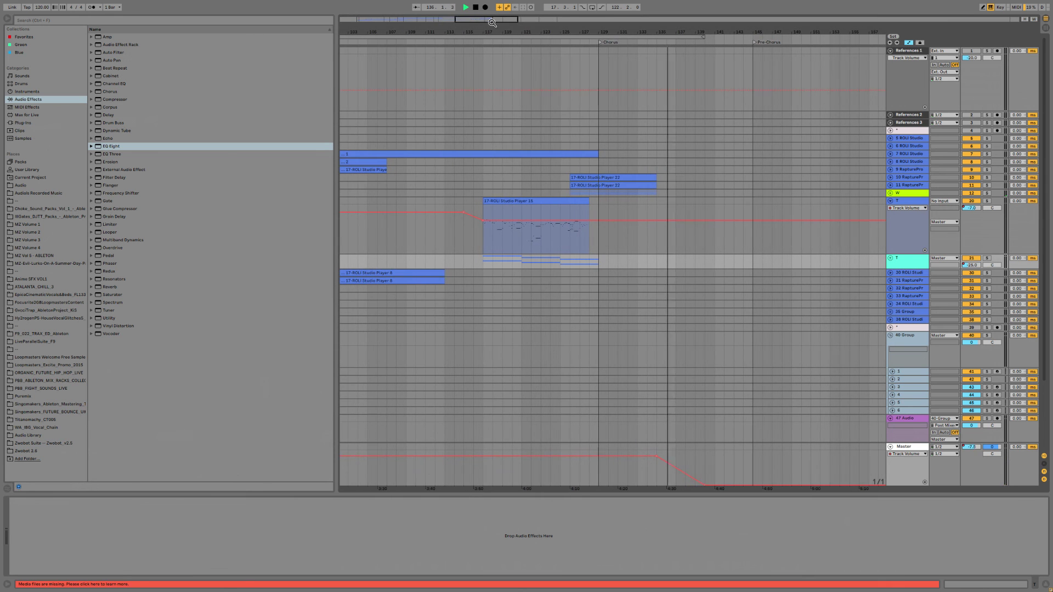
key(F11)
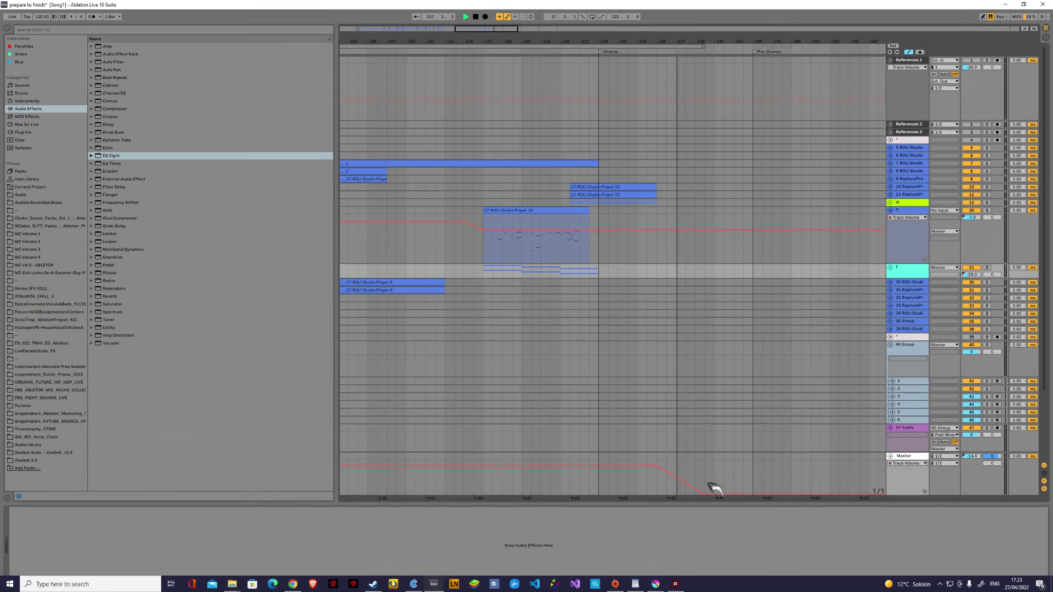